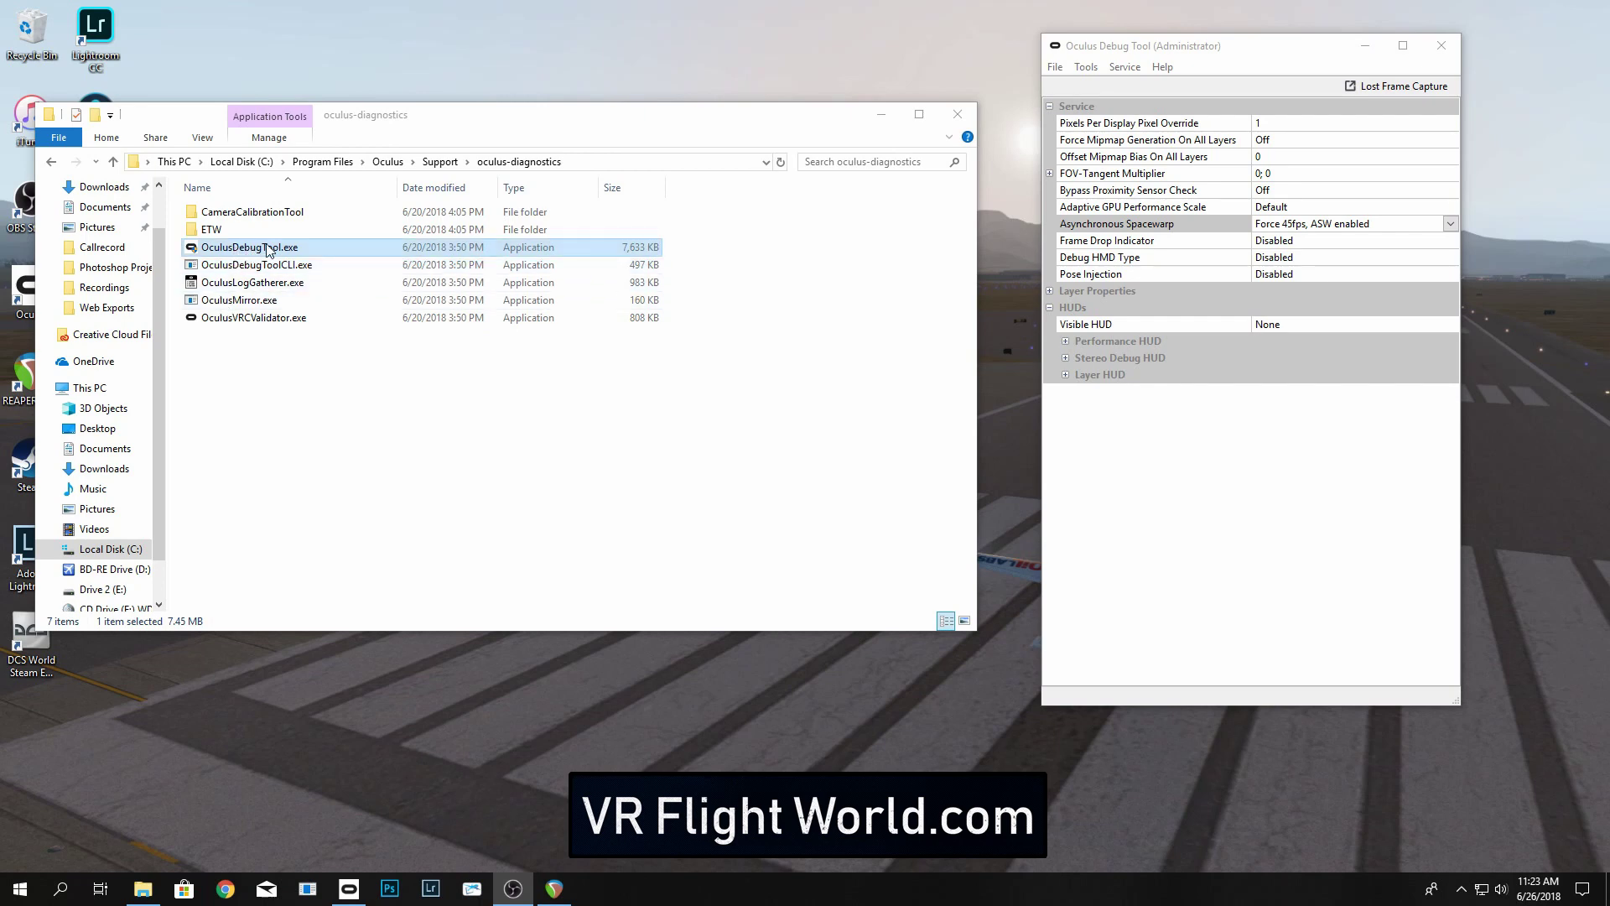
Step: Clear the file selection in the oculus-diagnostics folder listing OculusDebugTool.exe
click(327, 394)
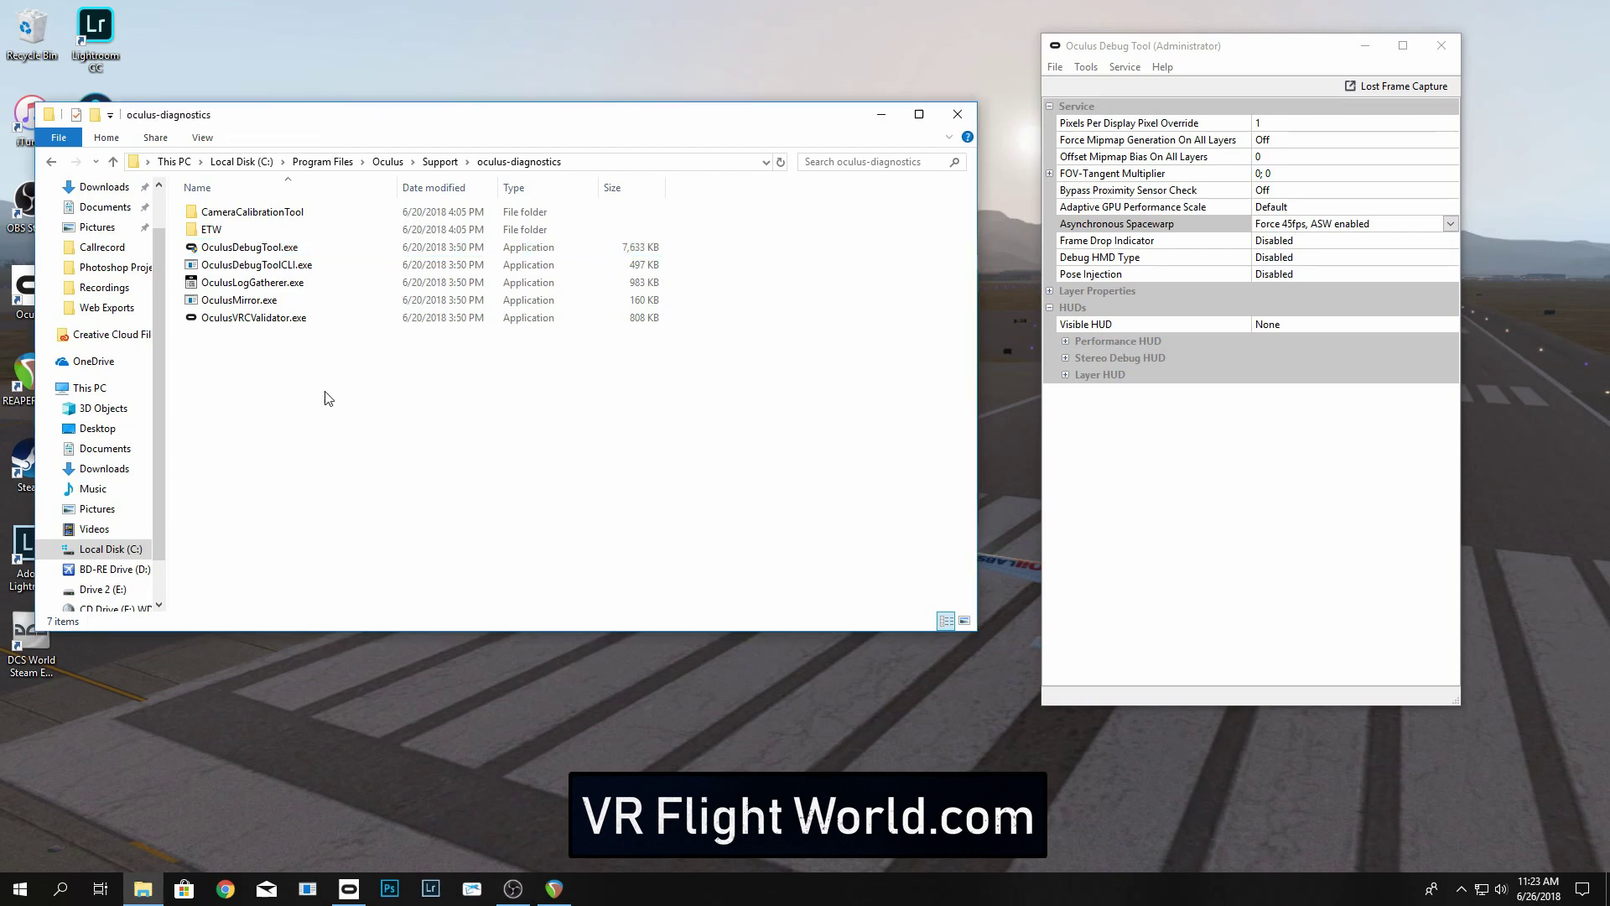
Step: Create a shortcut to OculusDebugTool.exe and place it on the desktop
right_click(260, 245)
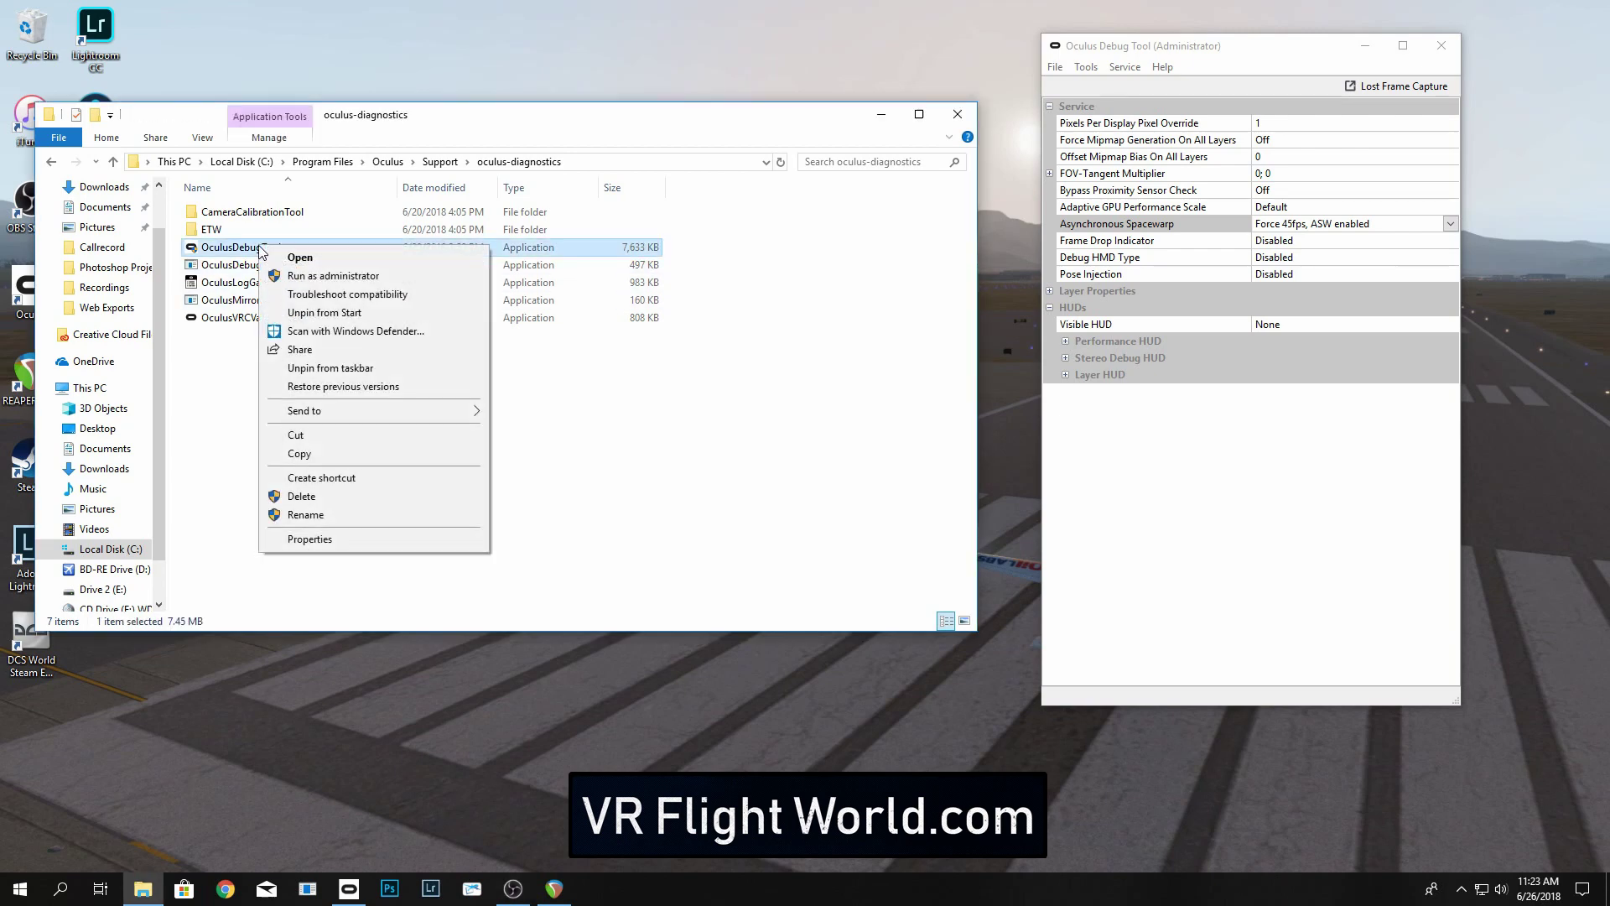
click(338, 482)
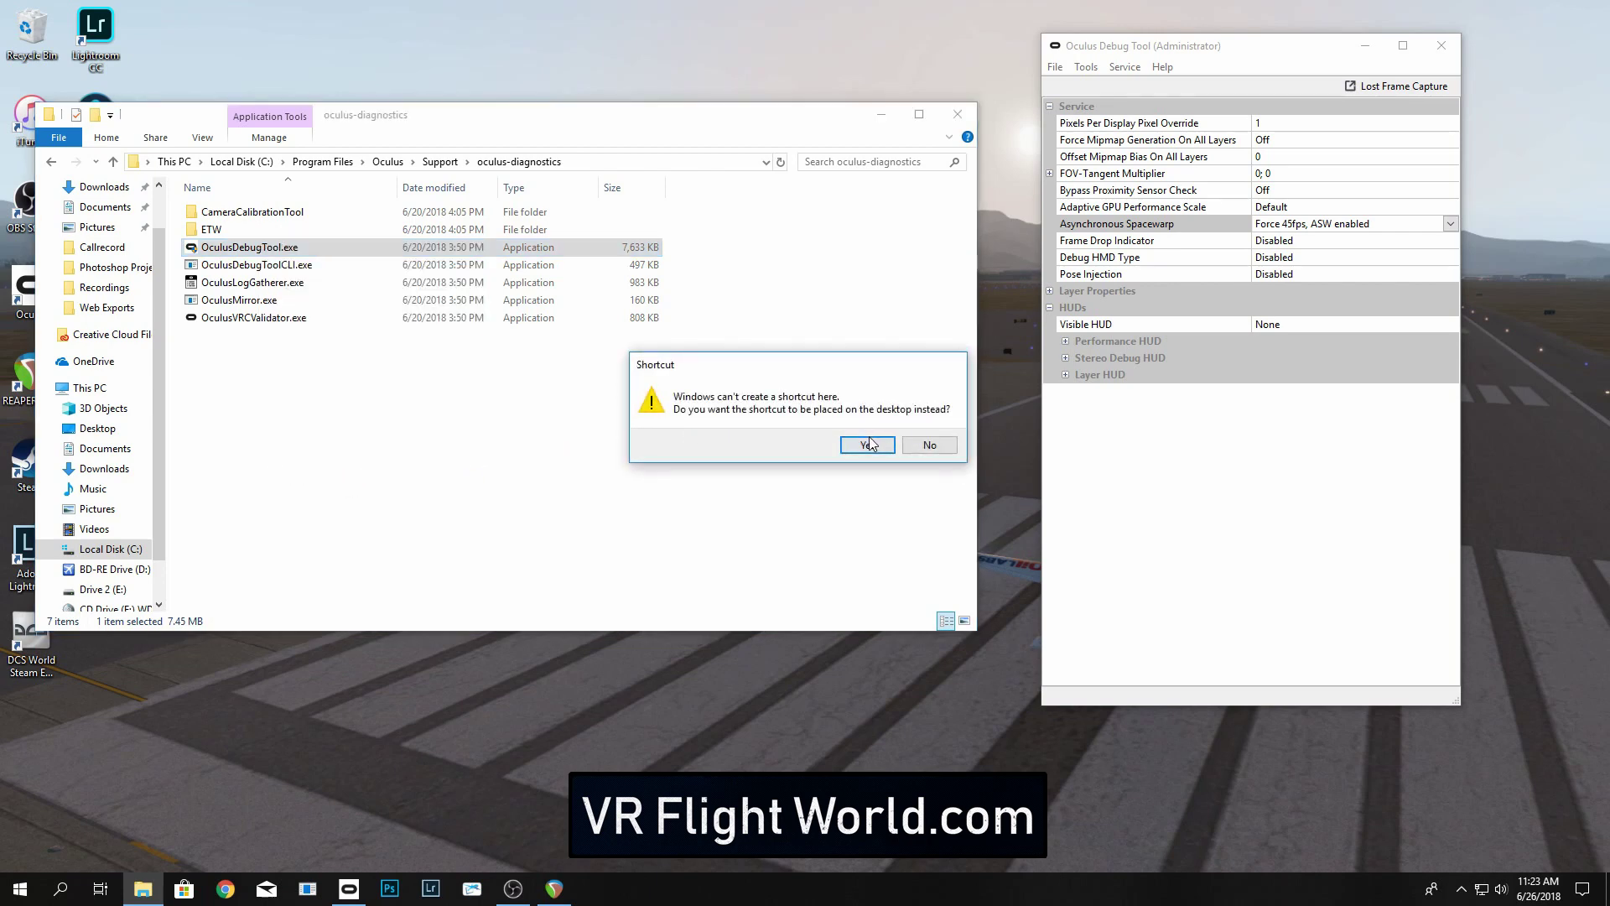
click(868, 445)
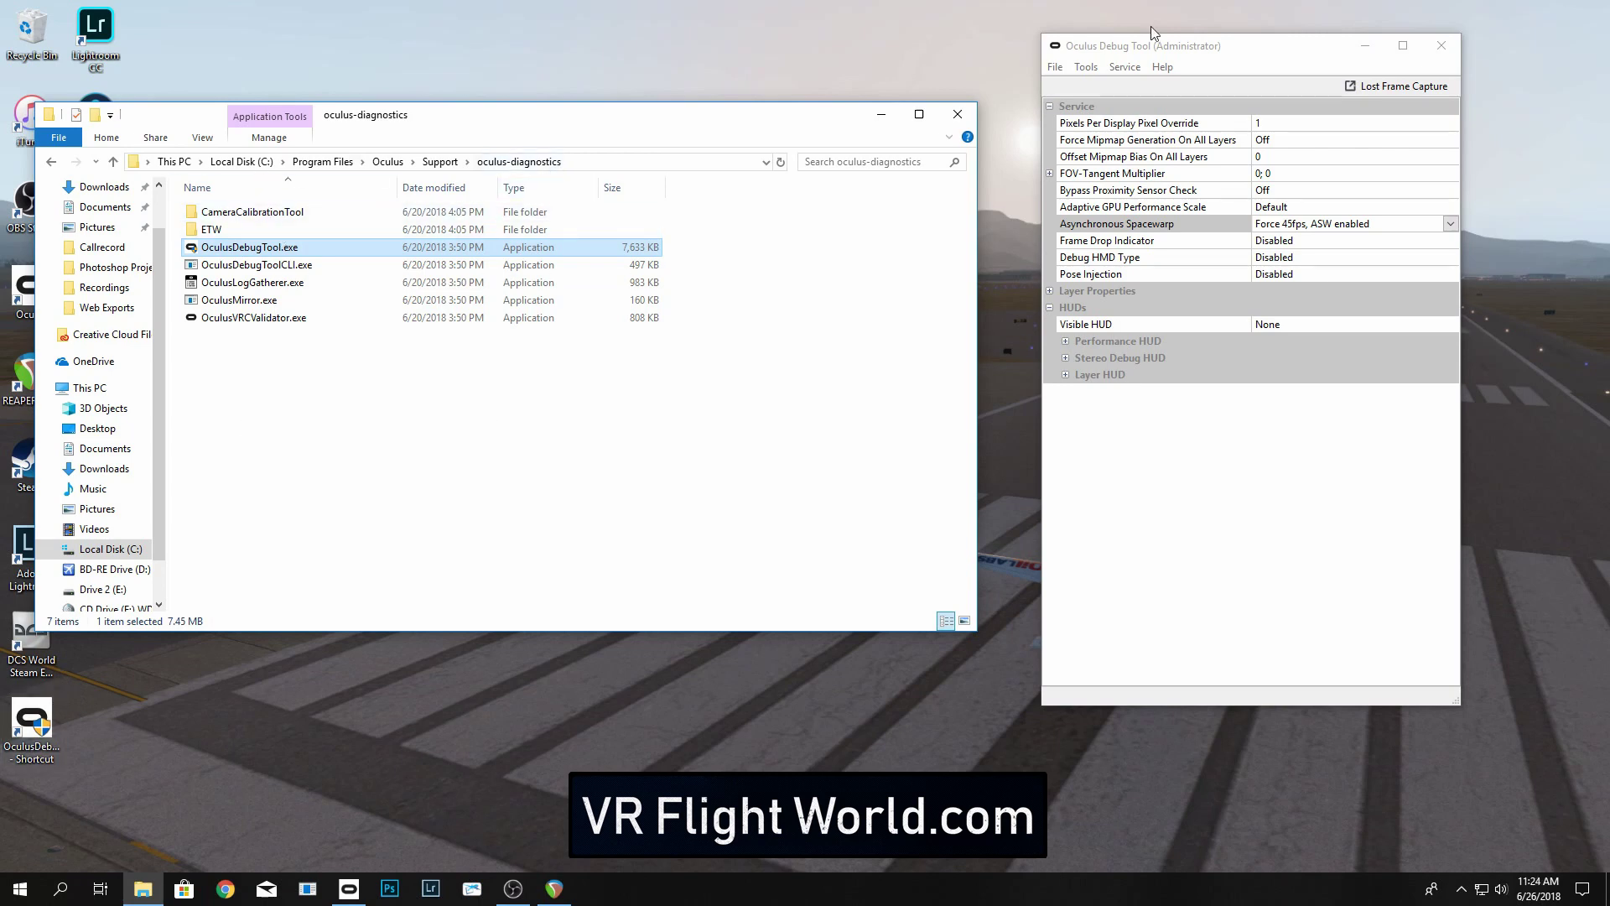
Step: Center the Debug Tool window and change Pixels Per Display Pixel Override from 1.3 to 1
drag(1221, 48, 768, 65)
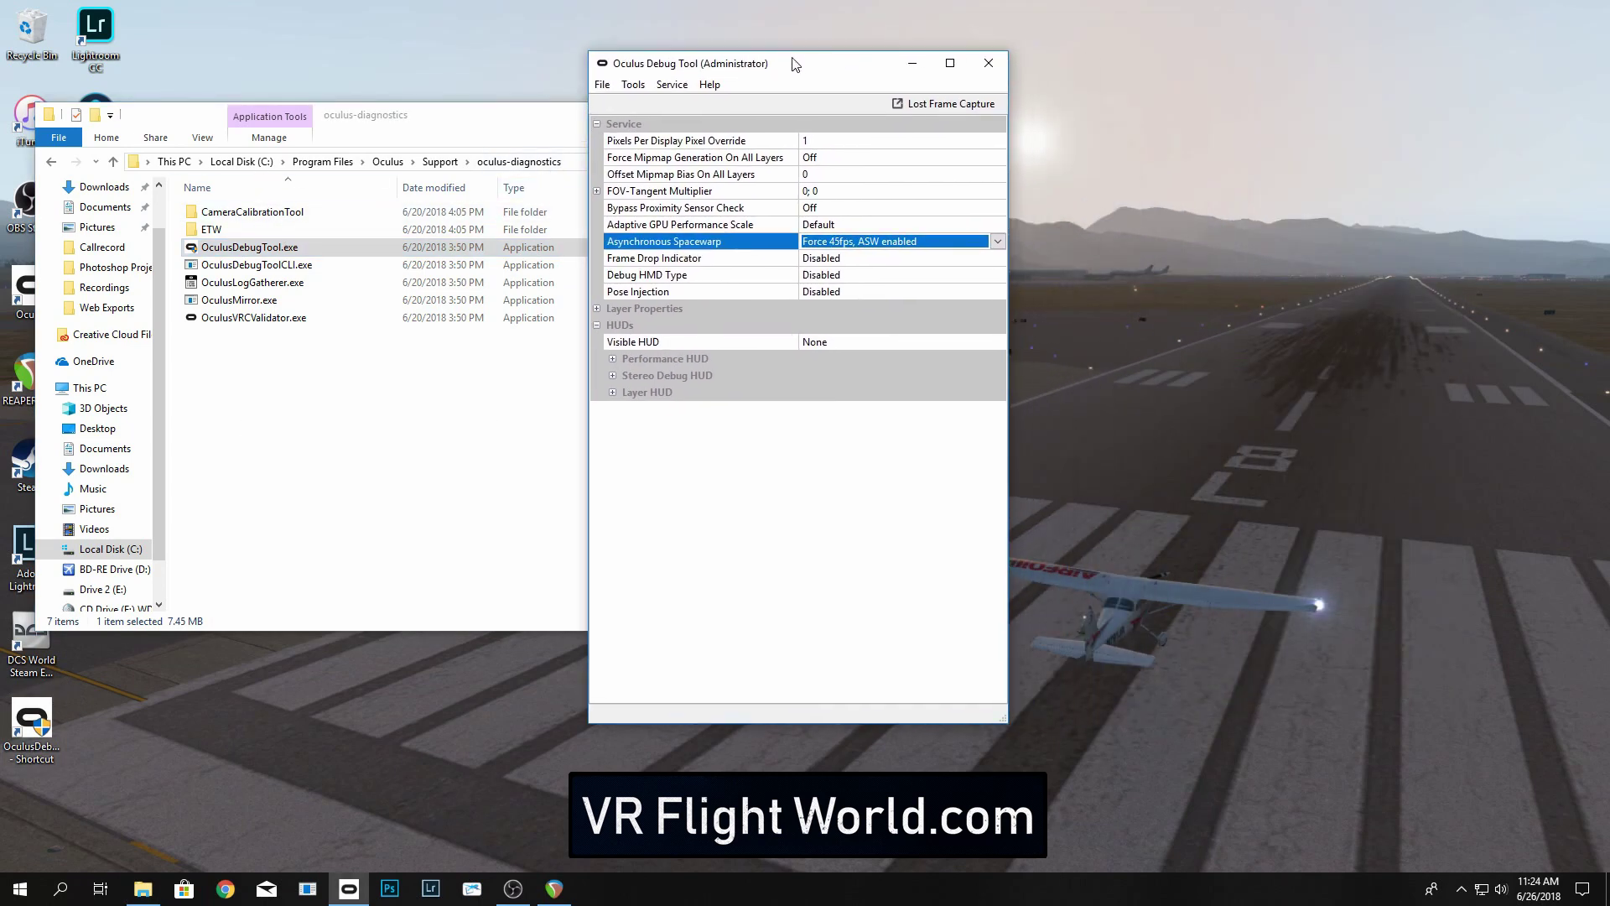
click(817, 141)
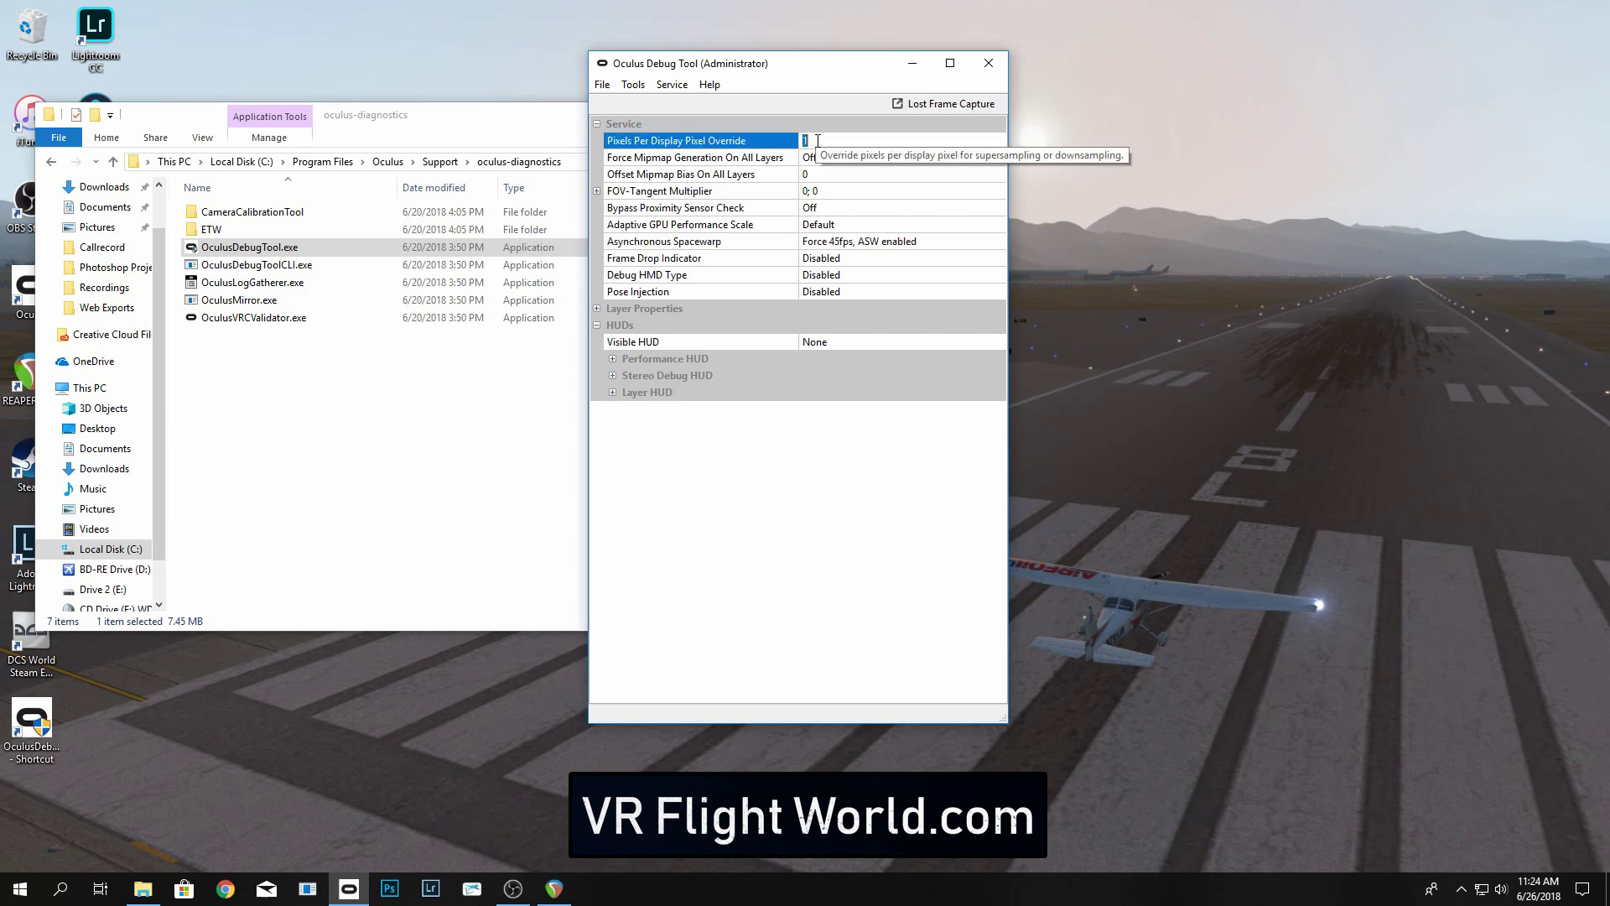
click(828, 140)
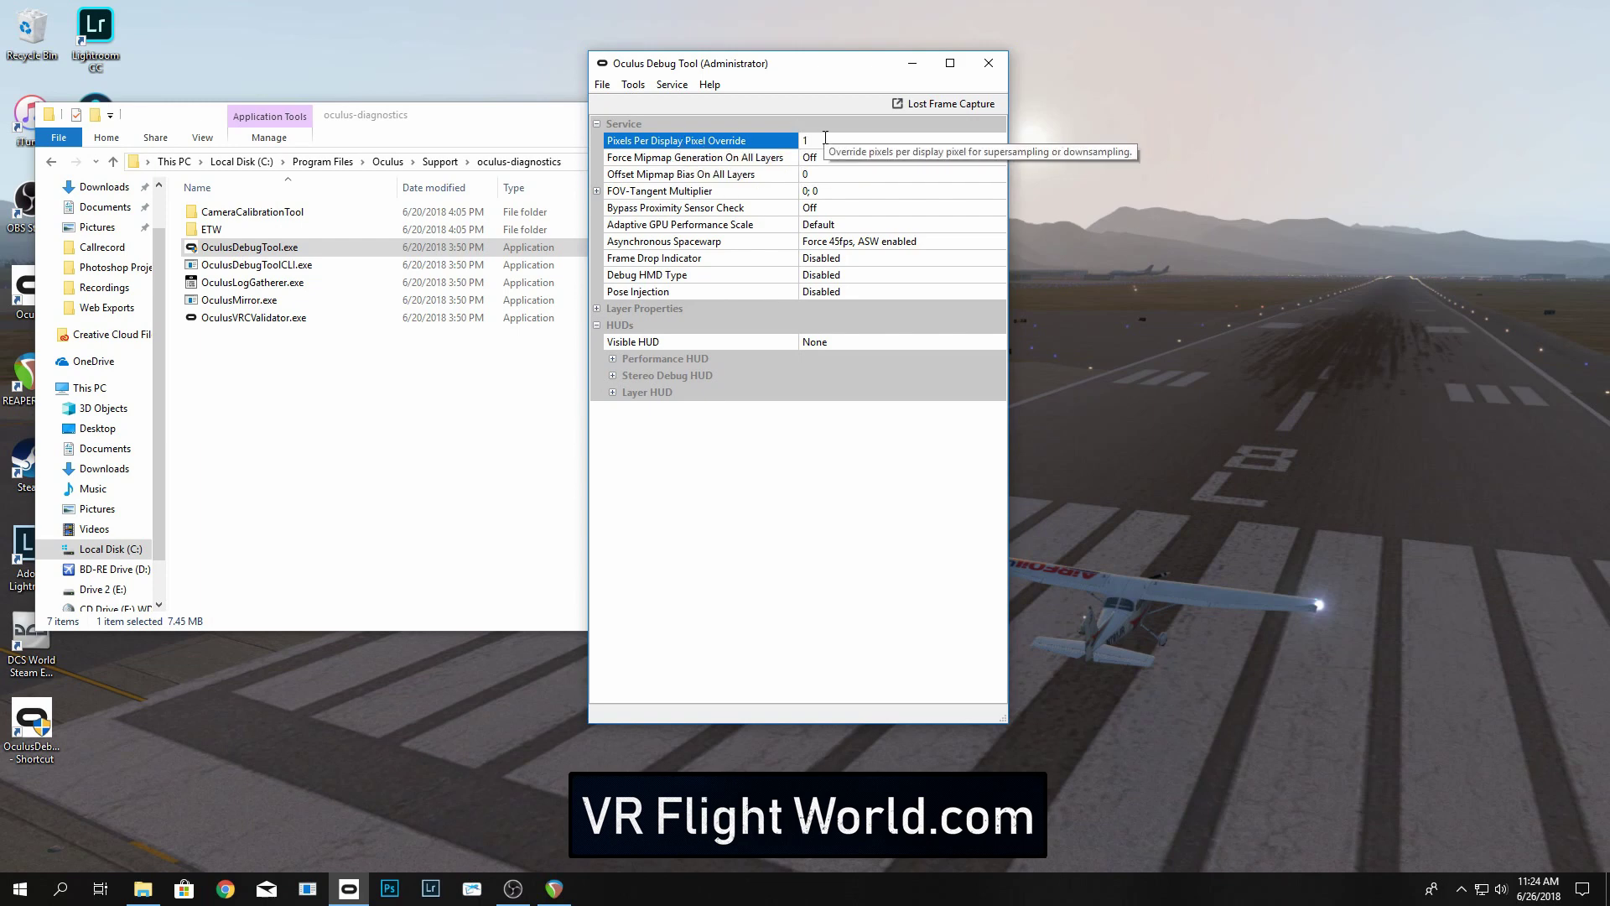
click(779, 140)
text(0)
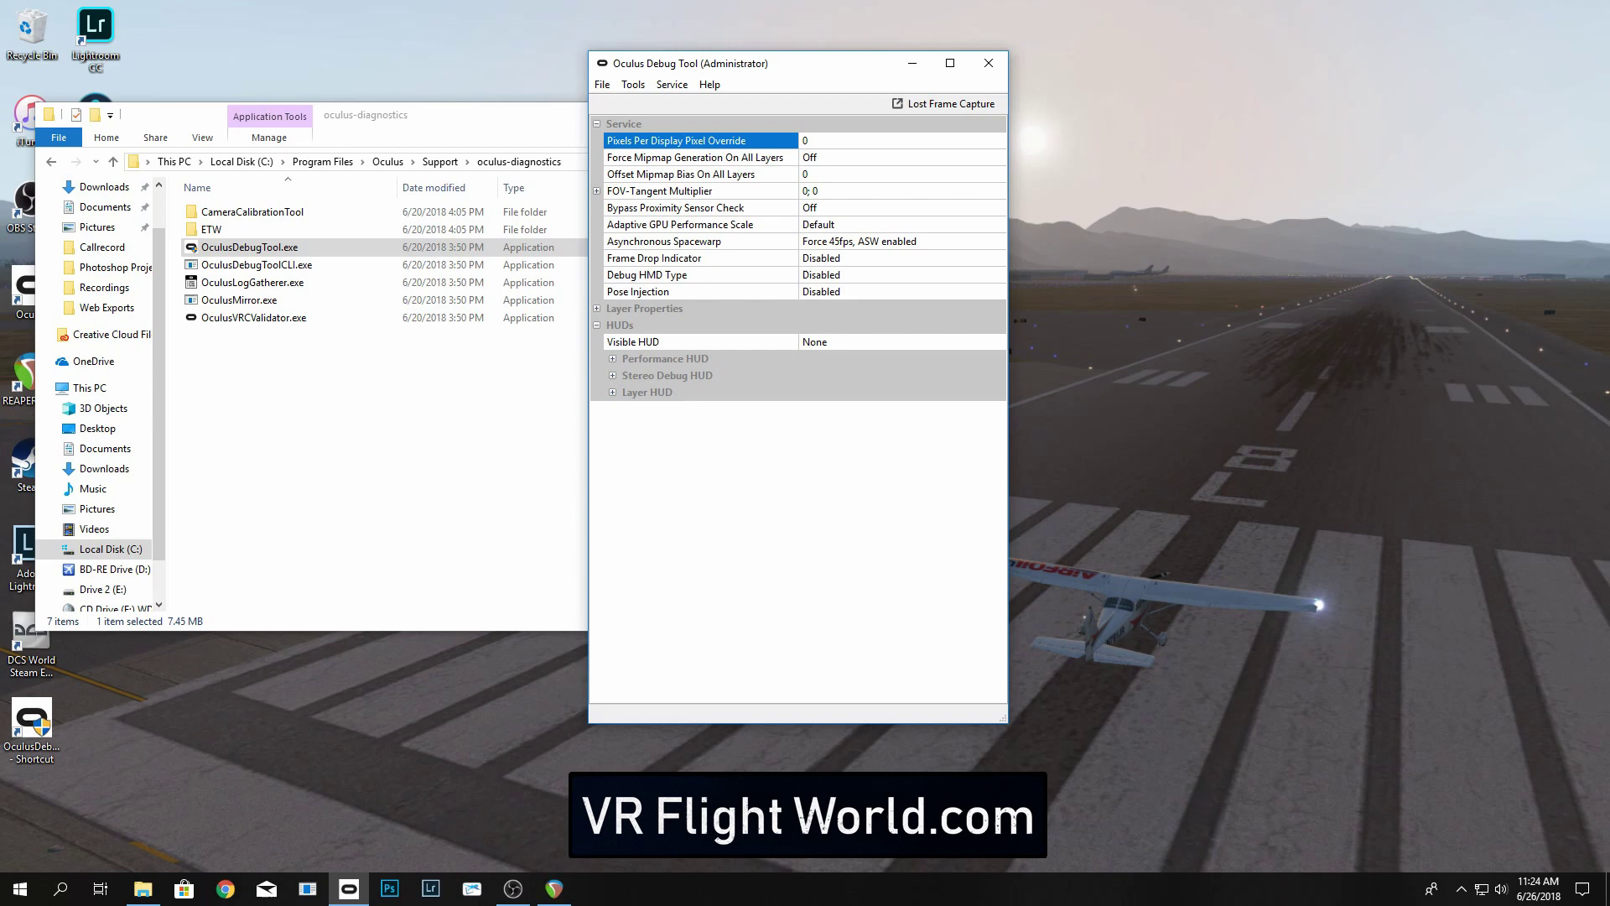
key(BackSpace)
click(870, 140)
key(BackSpace)
key(BackSpace)
key(Return)
click(863, 142)
double_click(863, 142)
Step: Switch Asynchronous Spacewarp from Auto to Force 45fps, ASW enabled
click(832, 139)
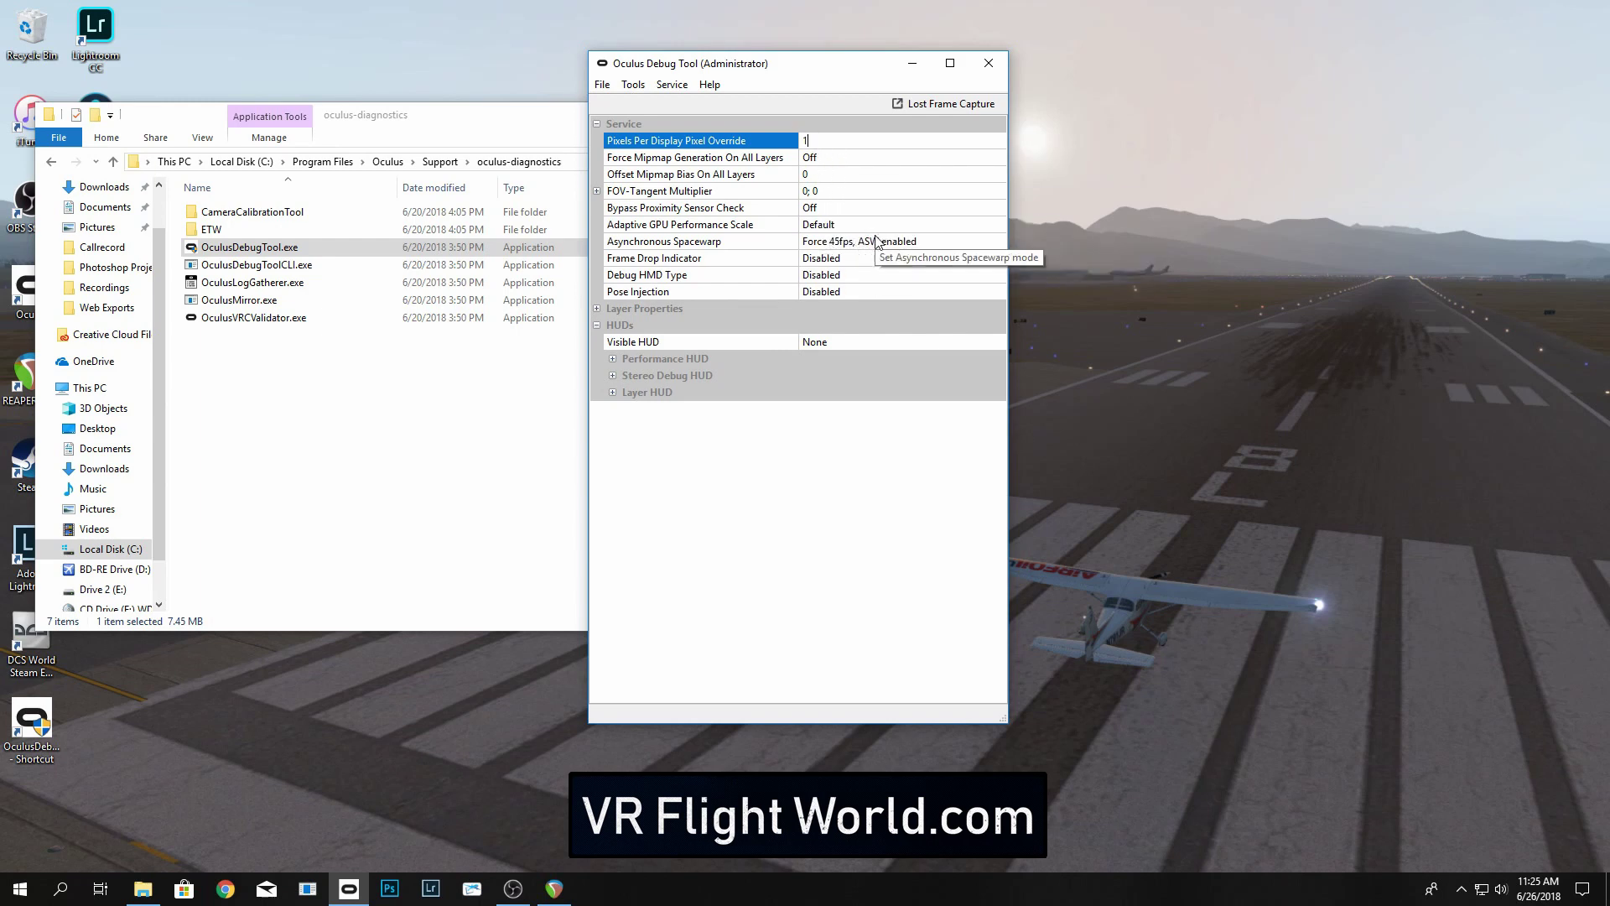
click(907, 243)
click(905, 240)
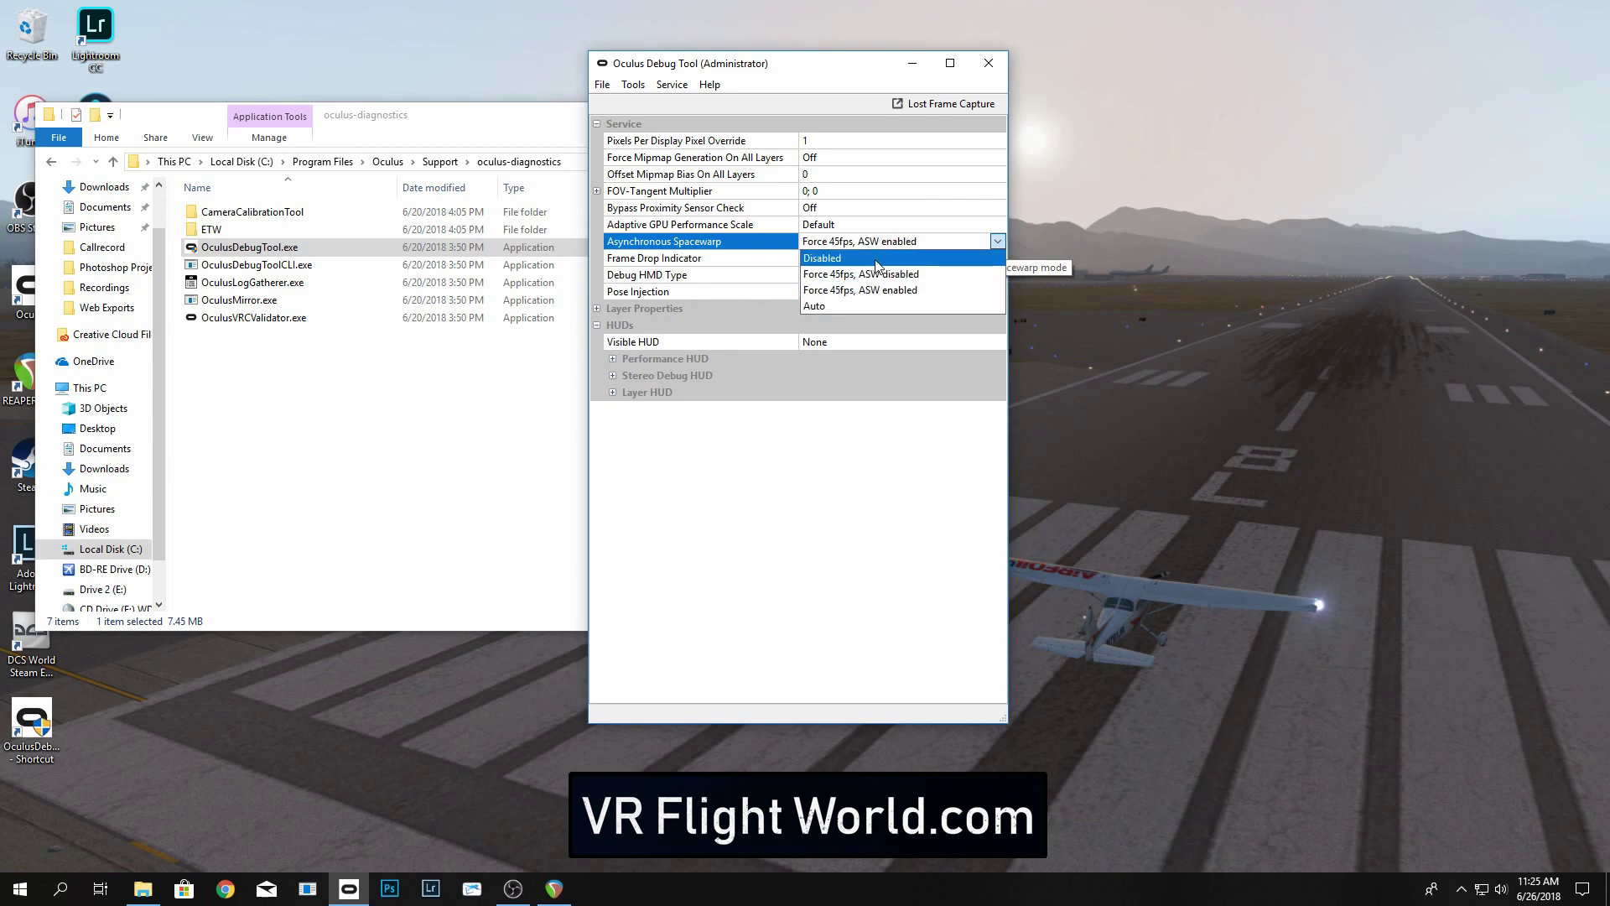
click(853, 305)
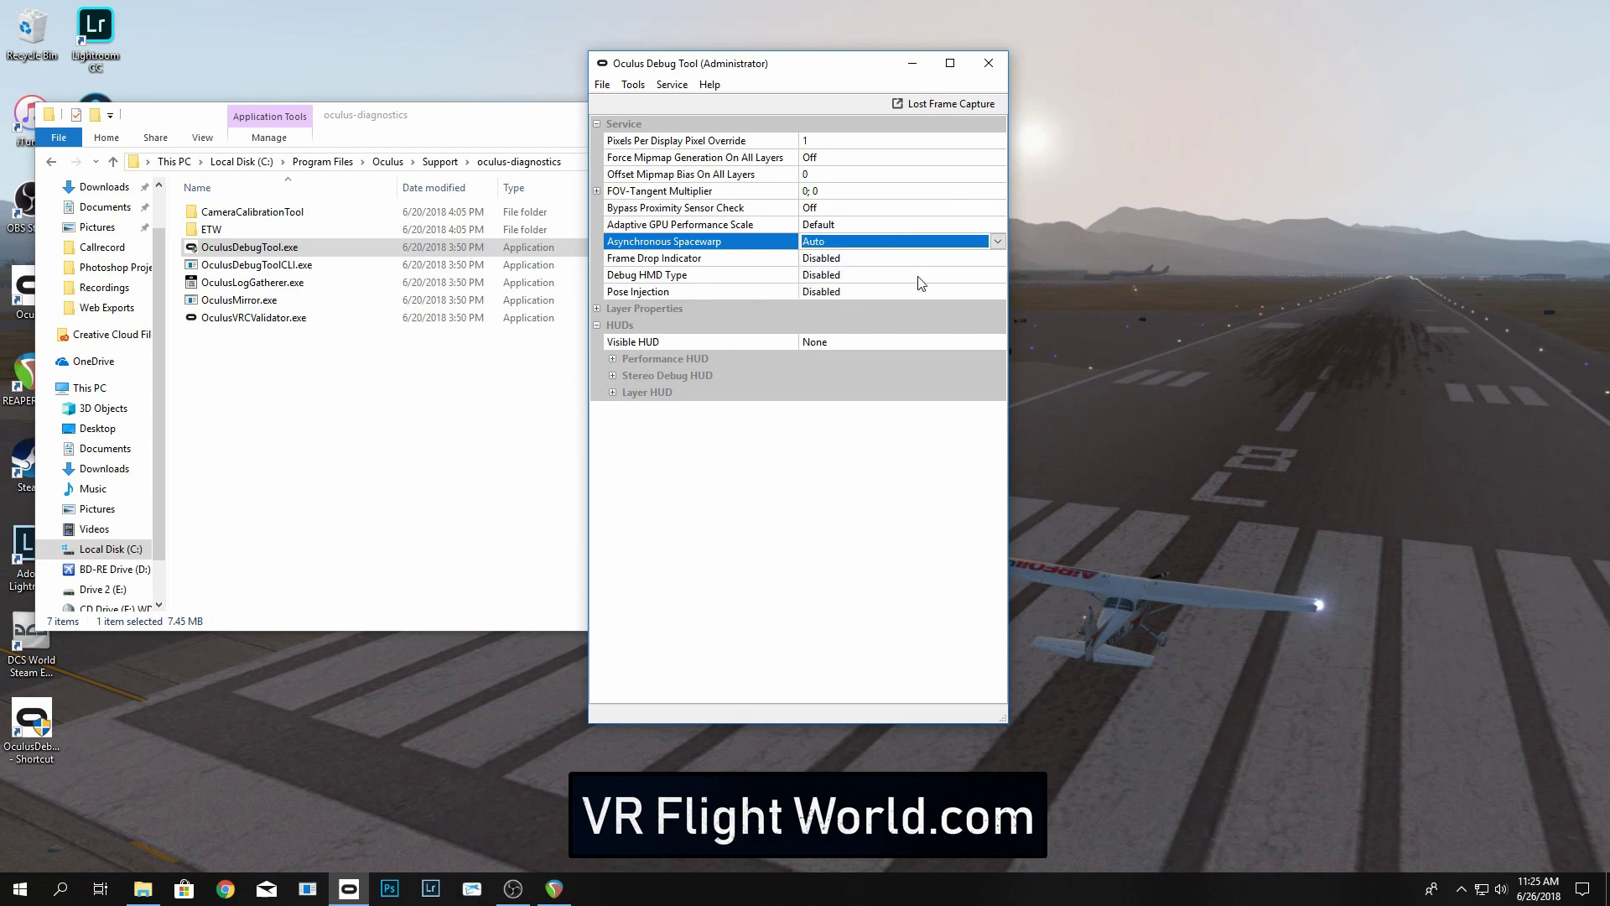
click(950, 244)
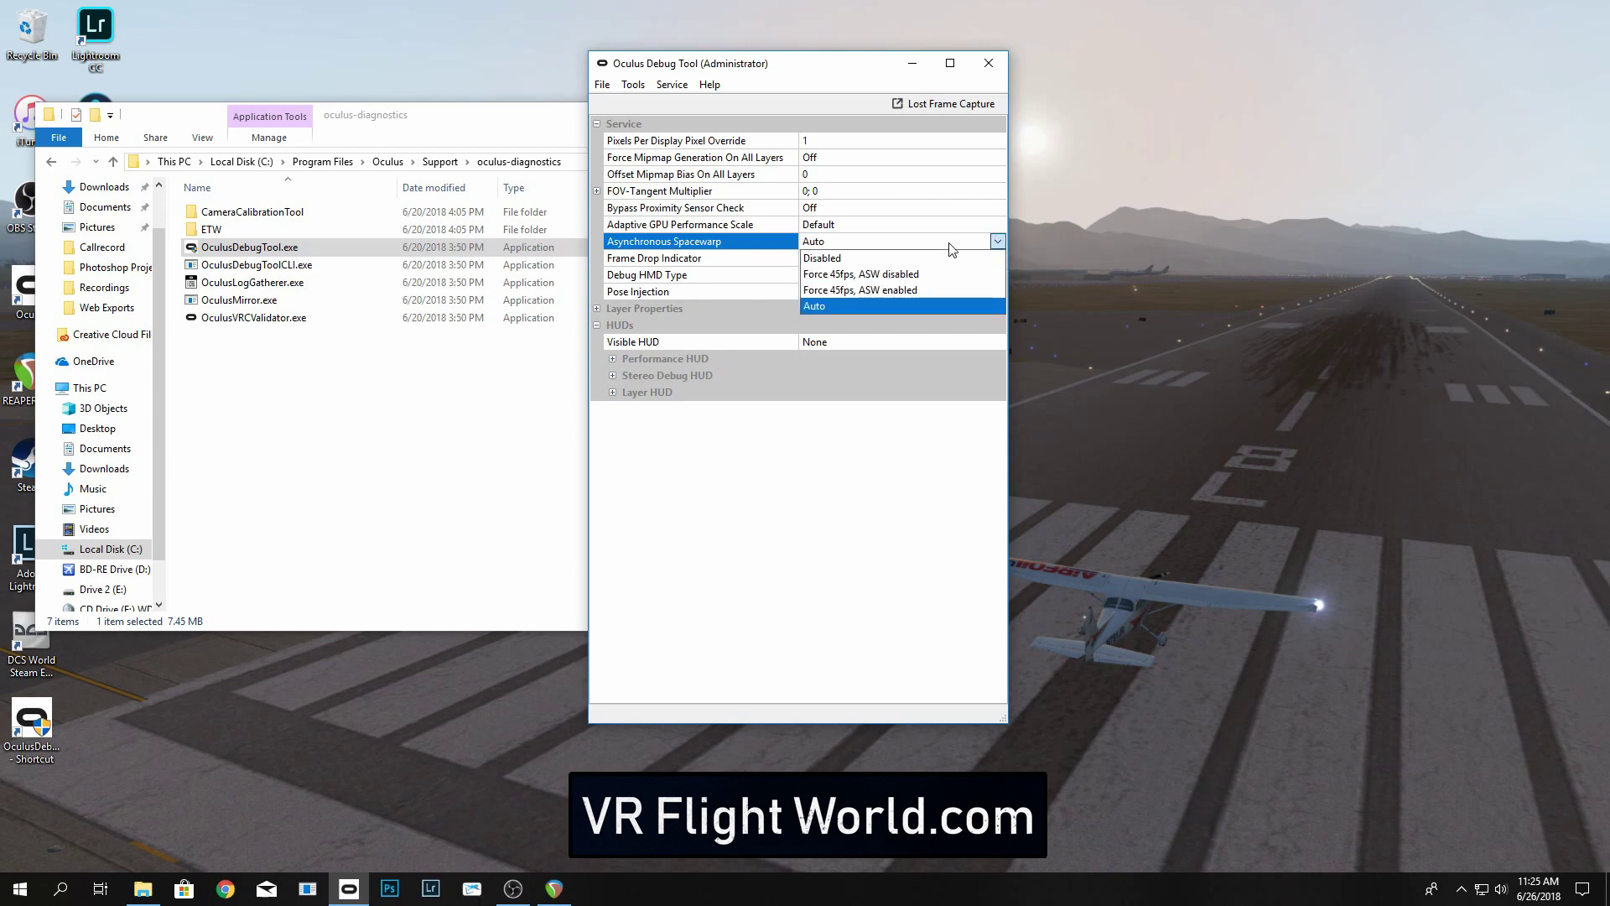
click(908, 294)
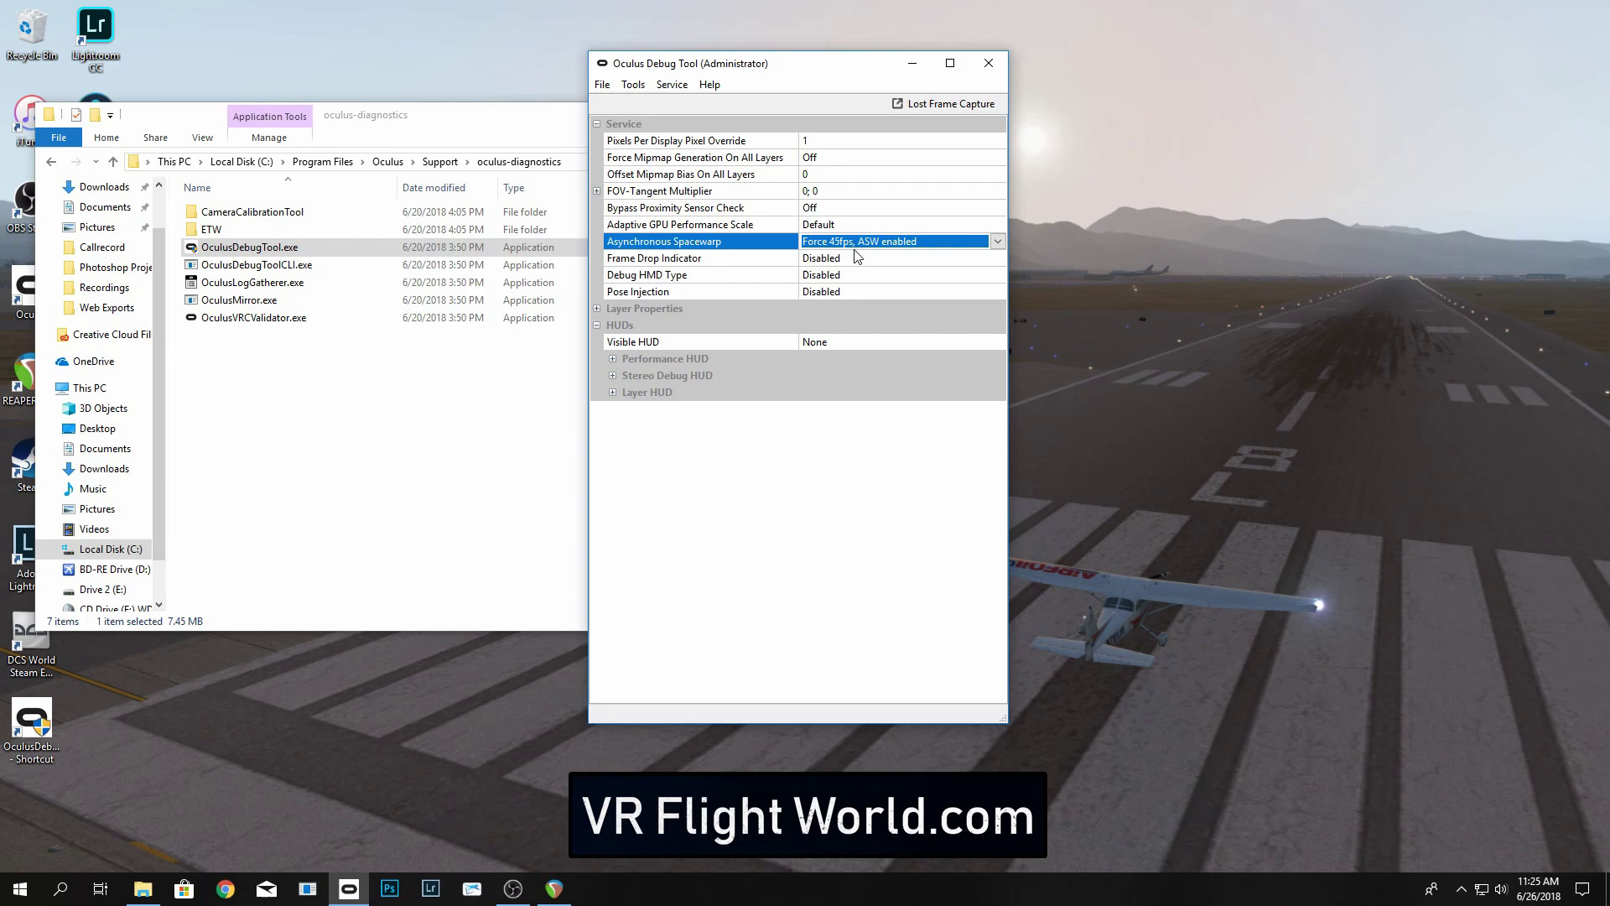
click(859, 244)
click(859, 246)
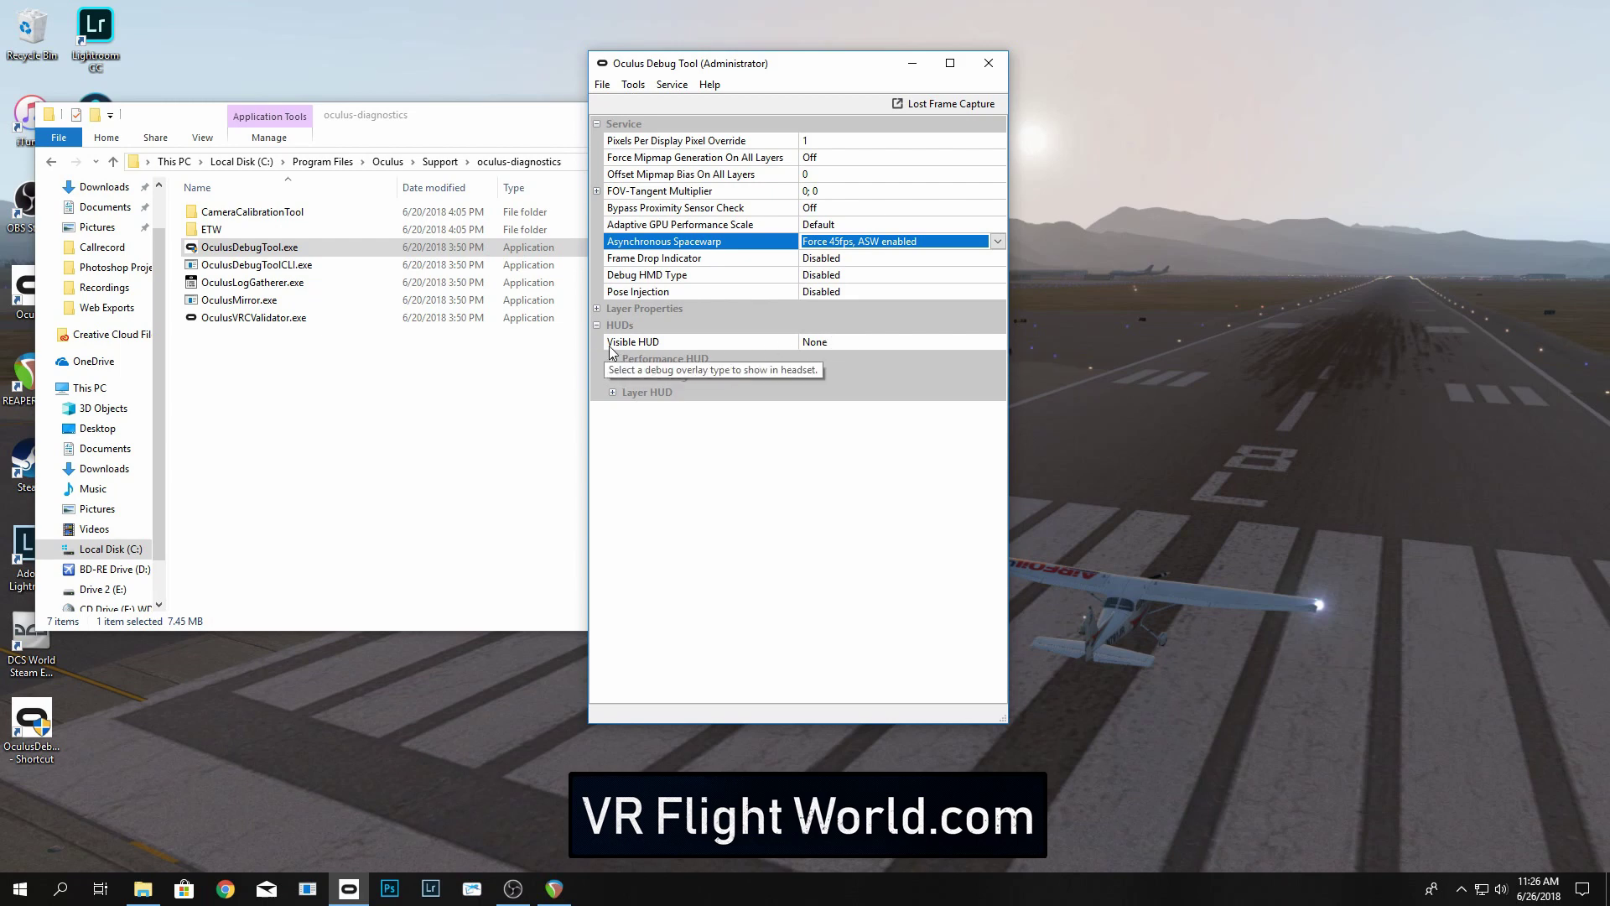
Step: Try the Performance HUD, then leave Visible HUD set to None
click(844, 344)
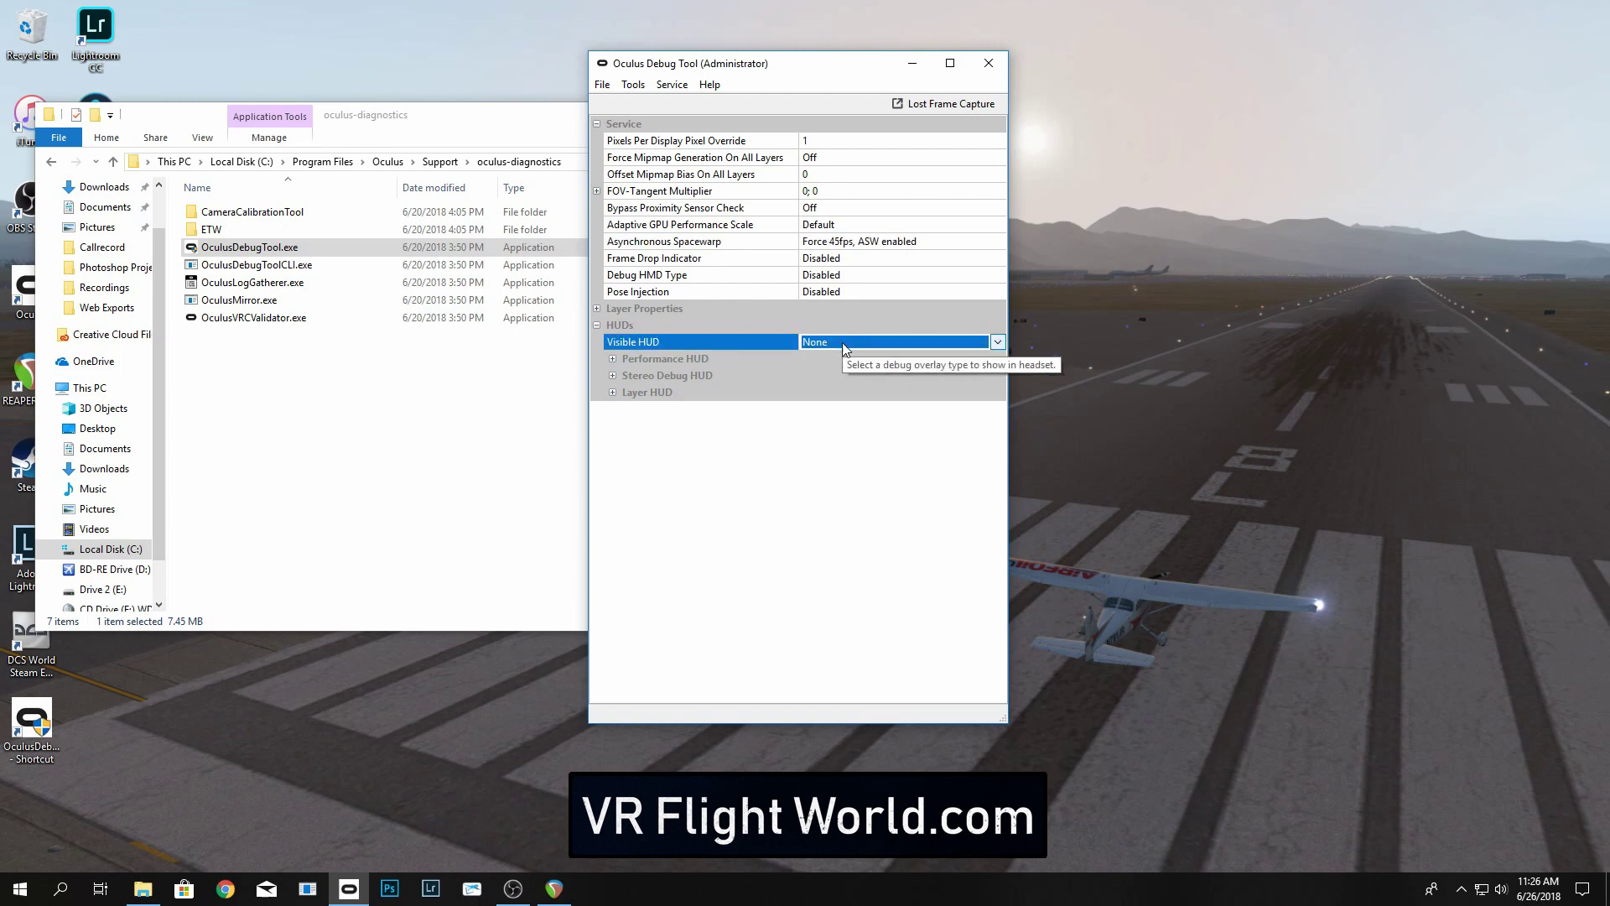
click(843, 344)
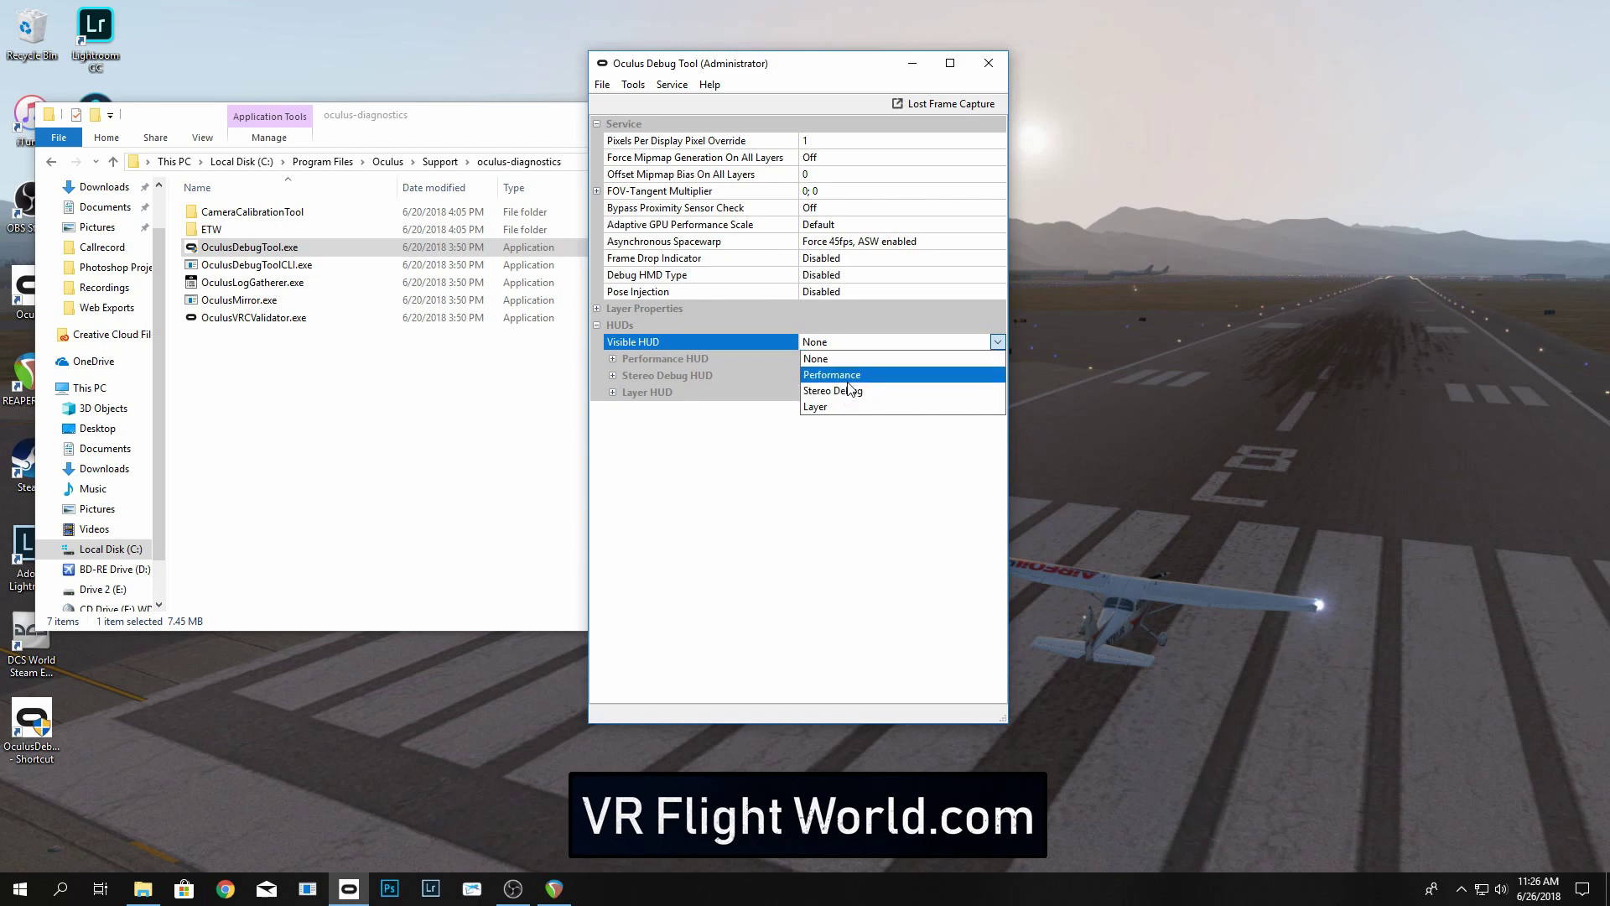
click(859, 375)
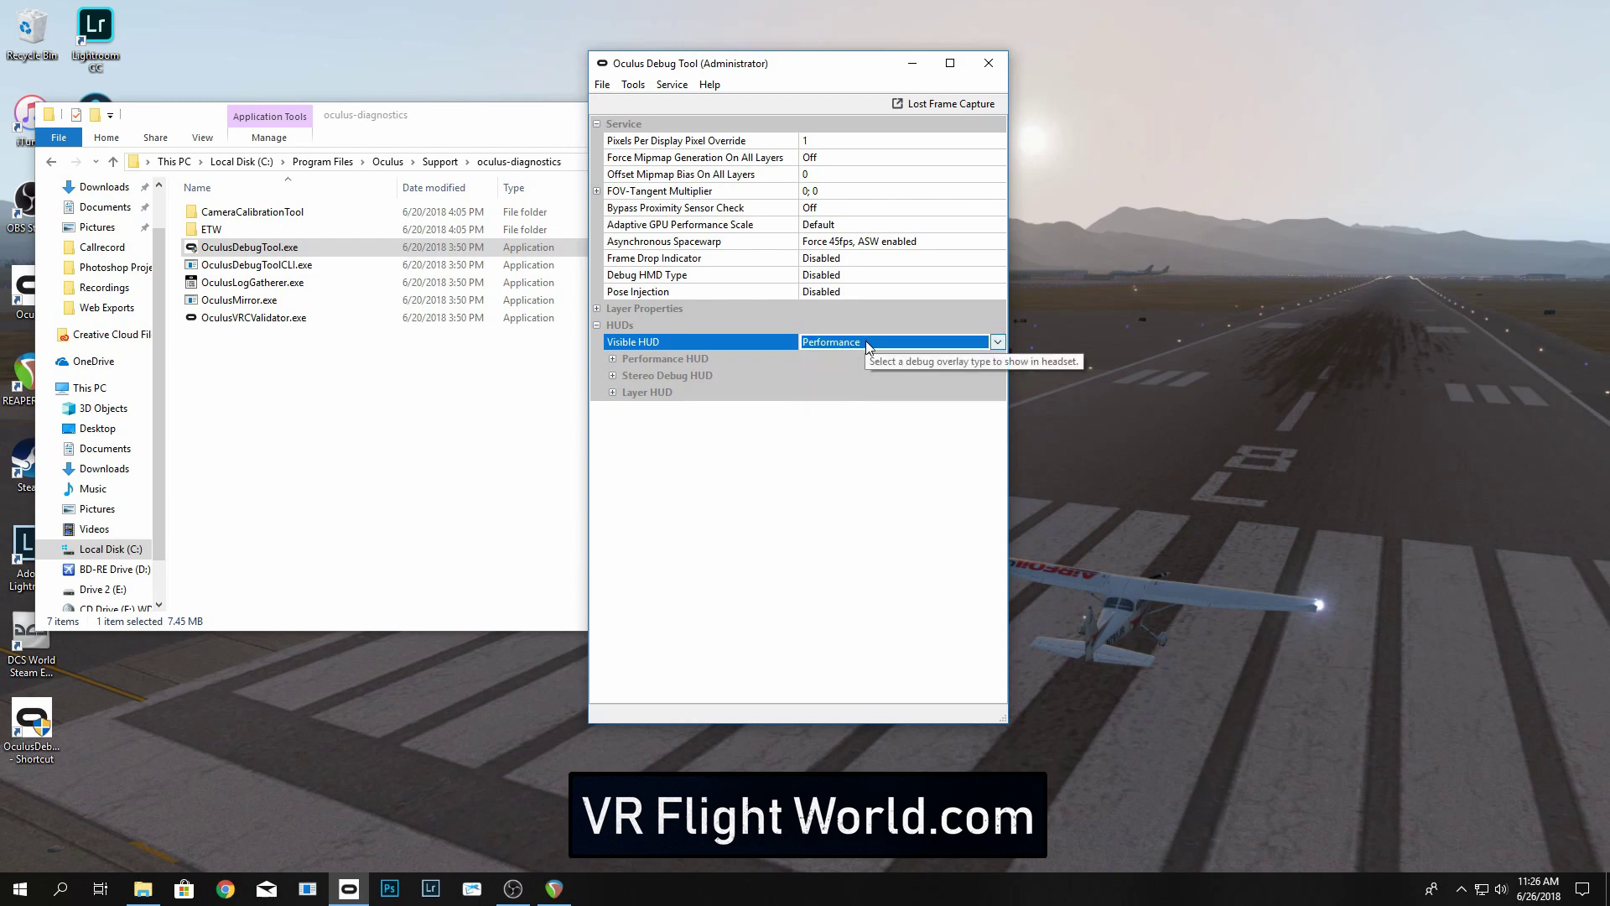
click(866, 339)
click(847, 356)
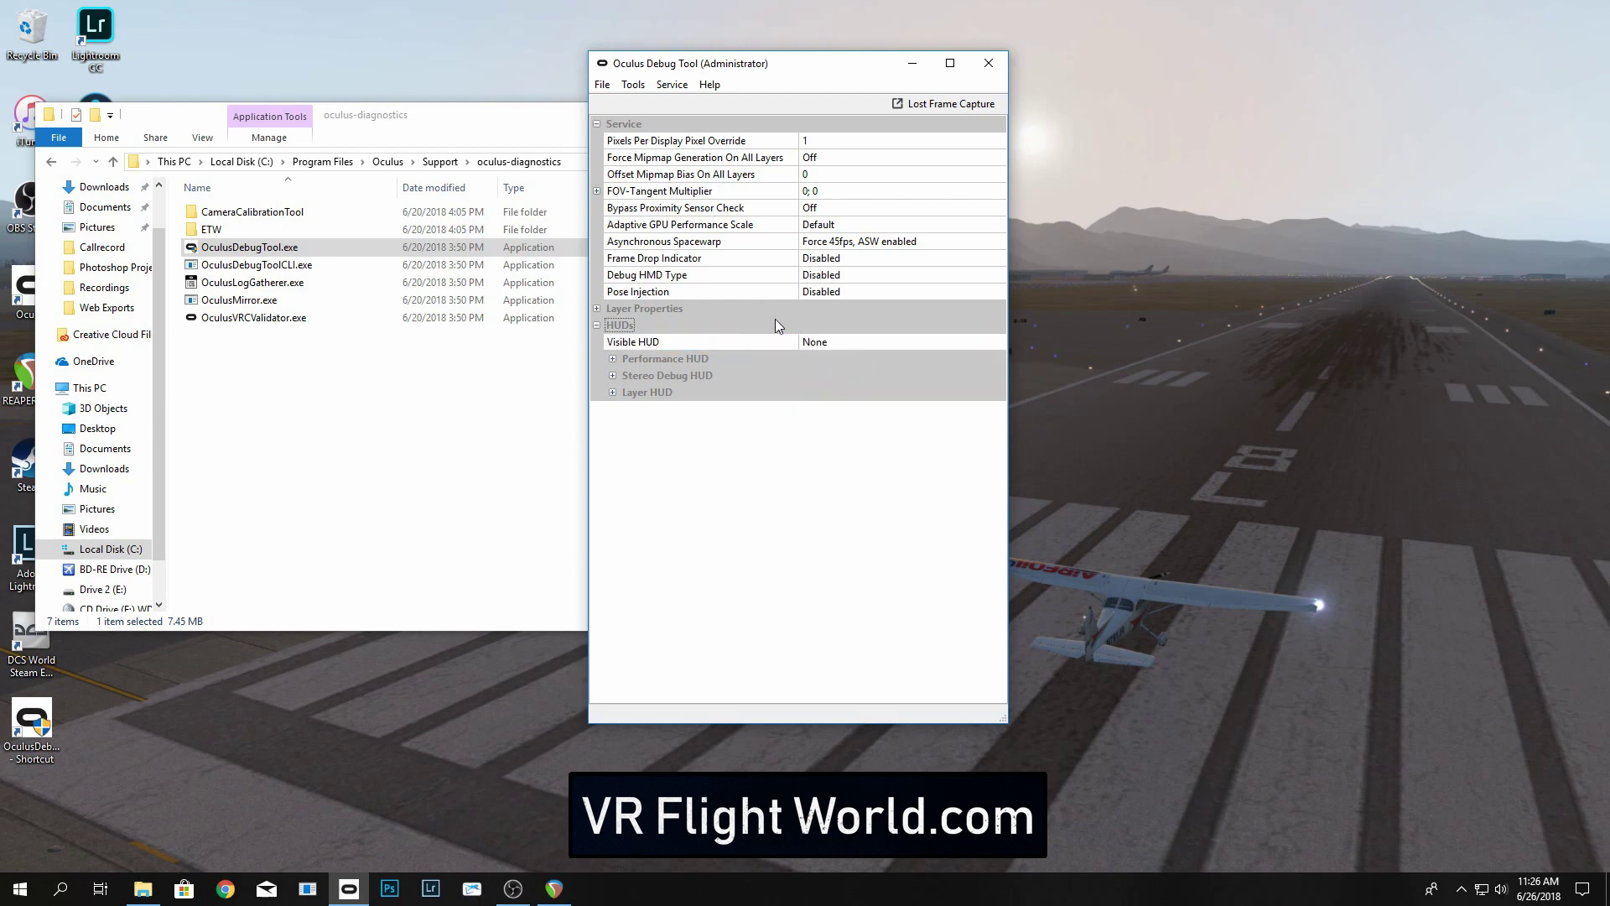
click(843, 342)
click(859, 343)
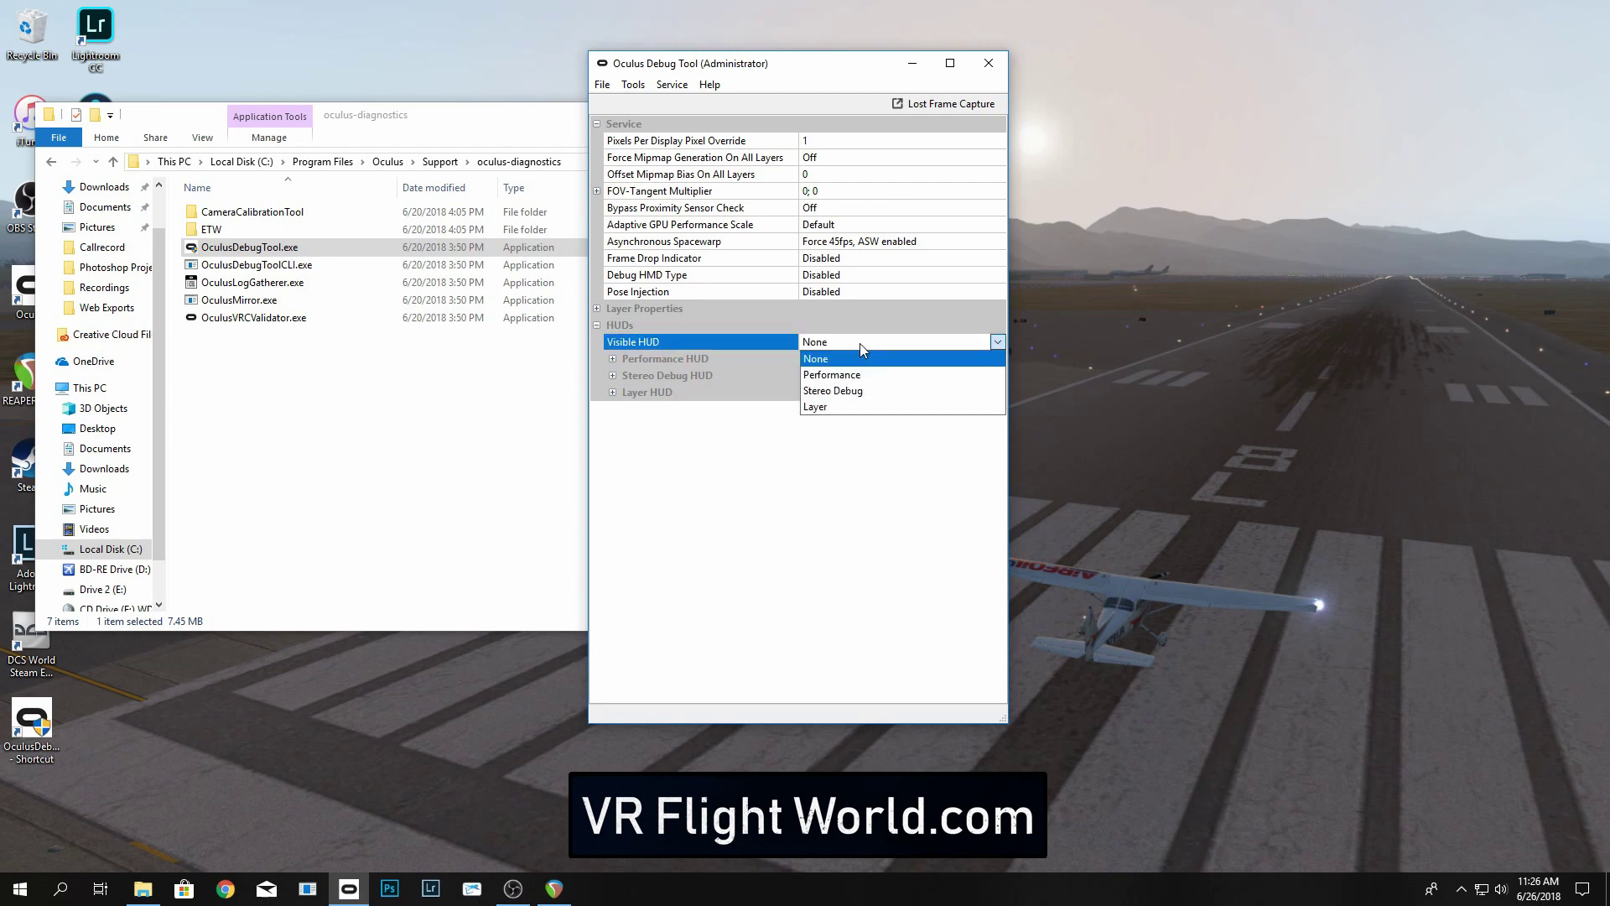
click(853, 339)
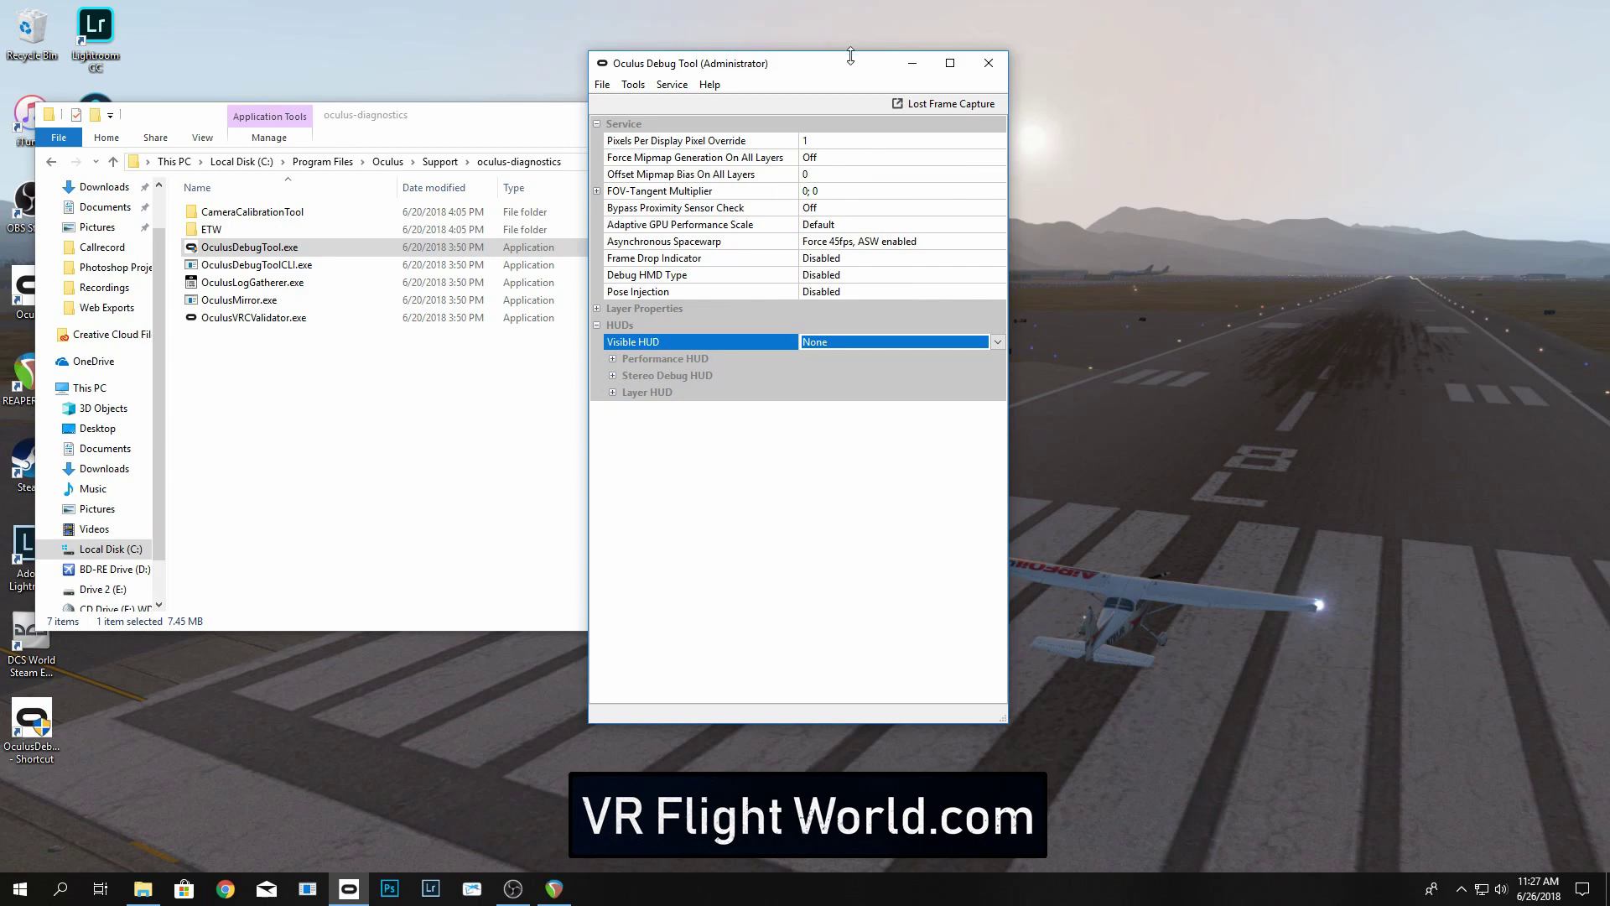
Step: Put the Debug Tool window on the left, in front of File Explorer on the right
drag(844, 74, 747, 70)
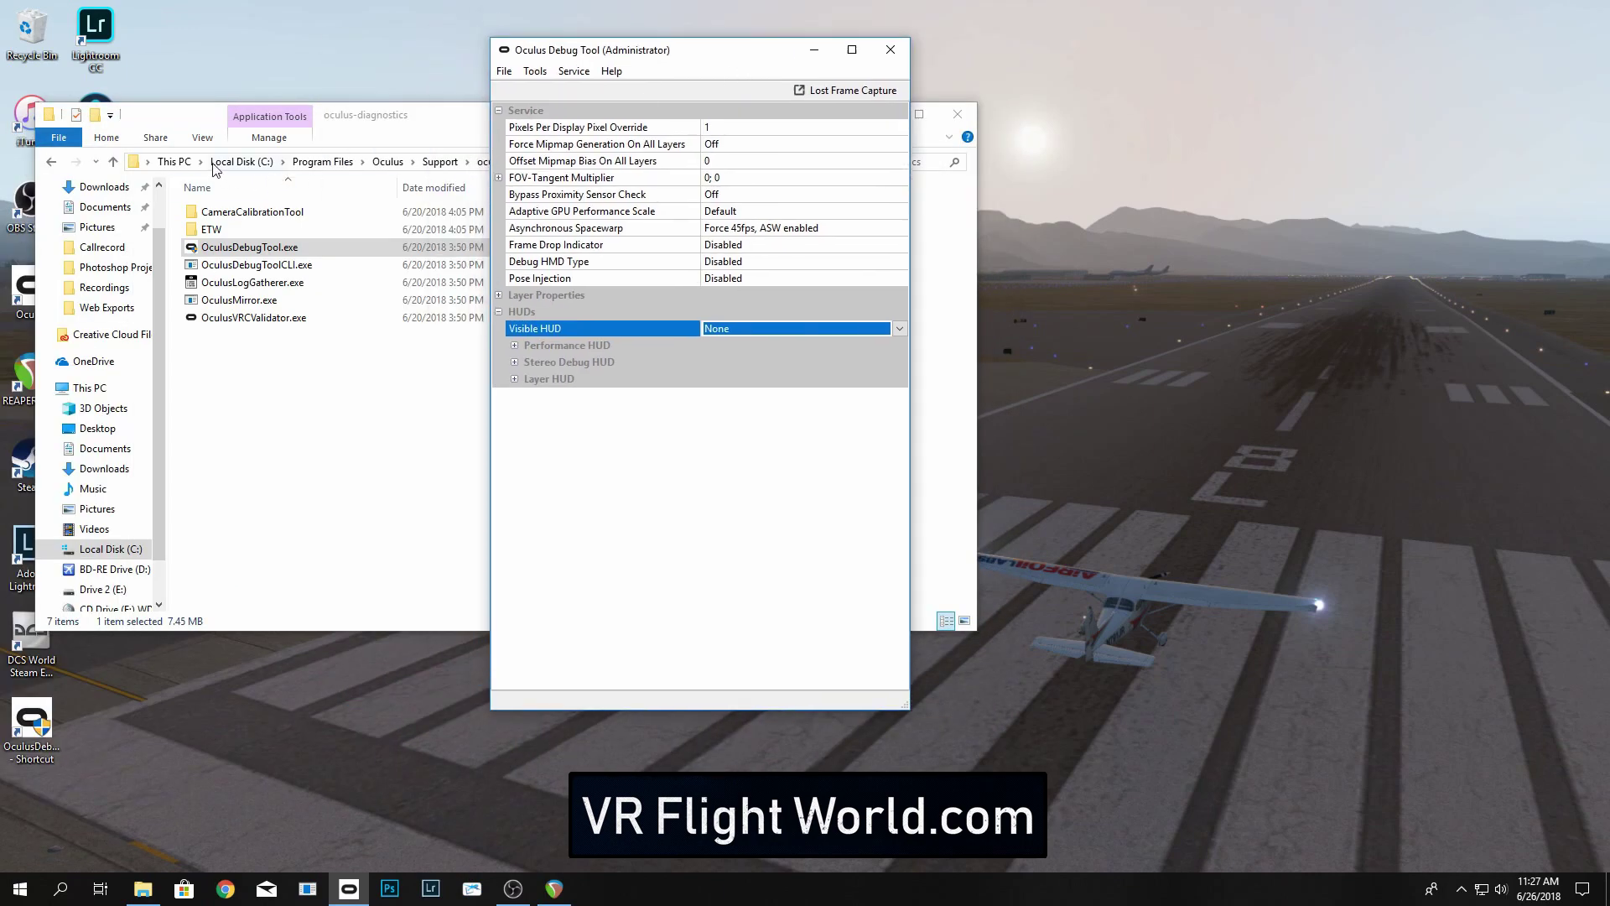
drag(144, 111, 615, 137)
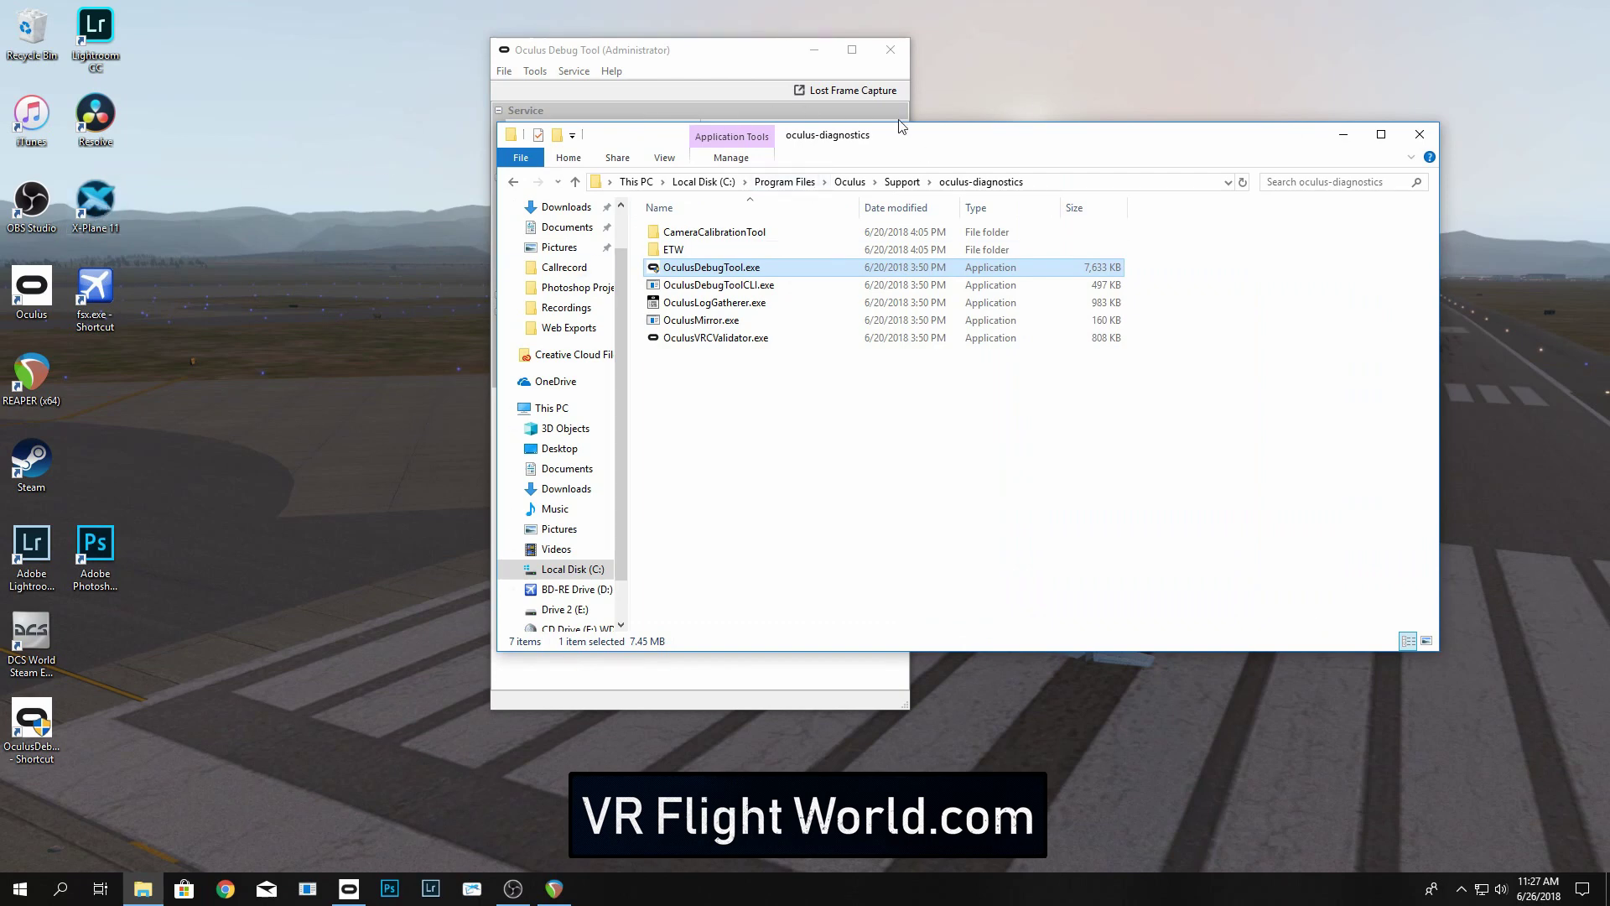
drag(924, 141, 990, 212)
click(711, 53)
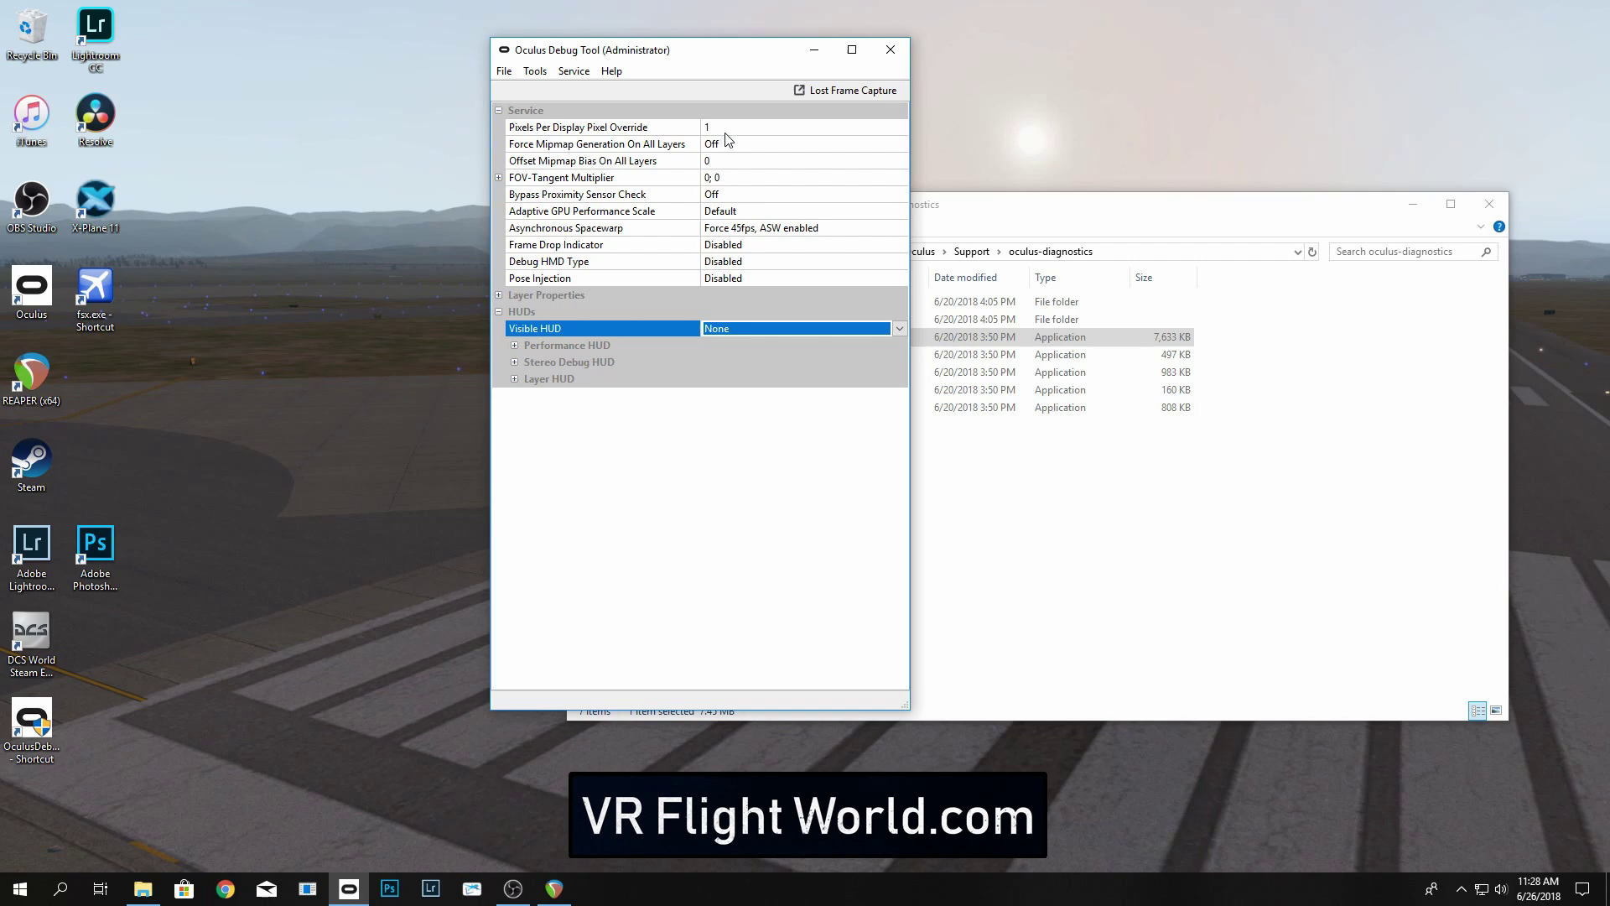
Step: Edit the Pixels Per Display Pixel Override value, entering .5
mouse_move(732, 128)
click(724, 131)
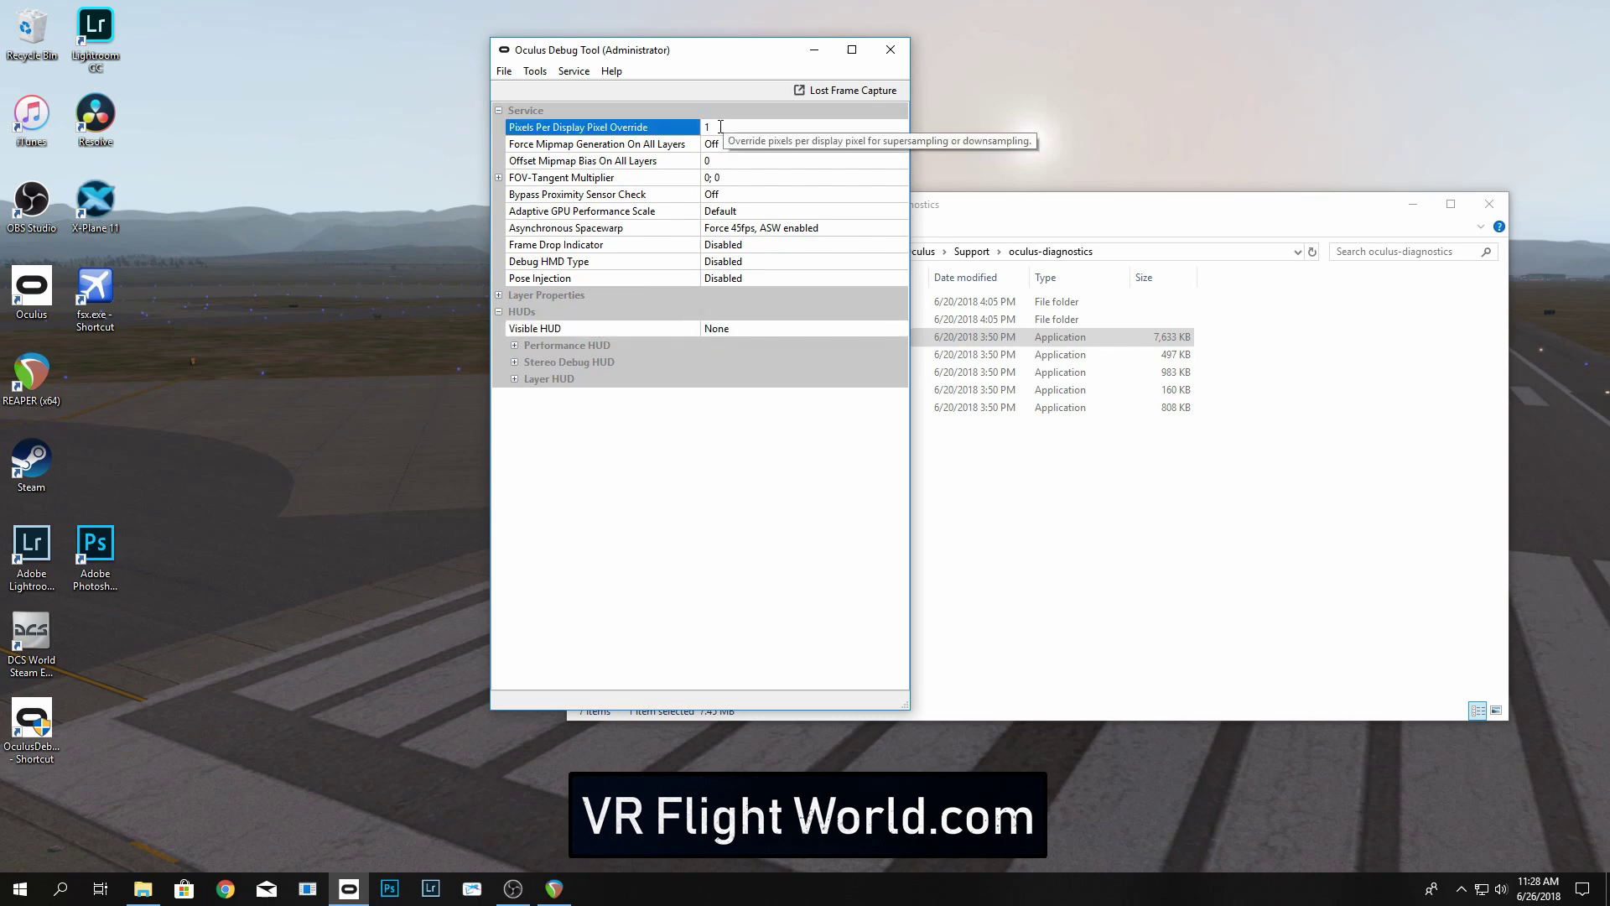
text(.5)
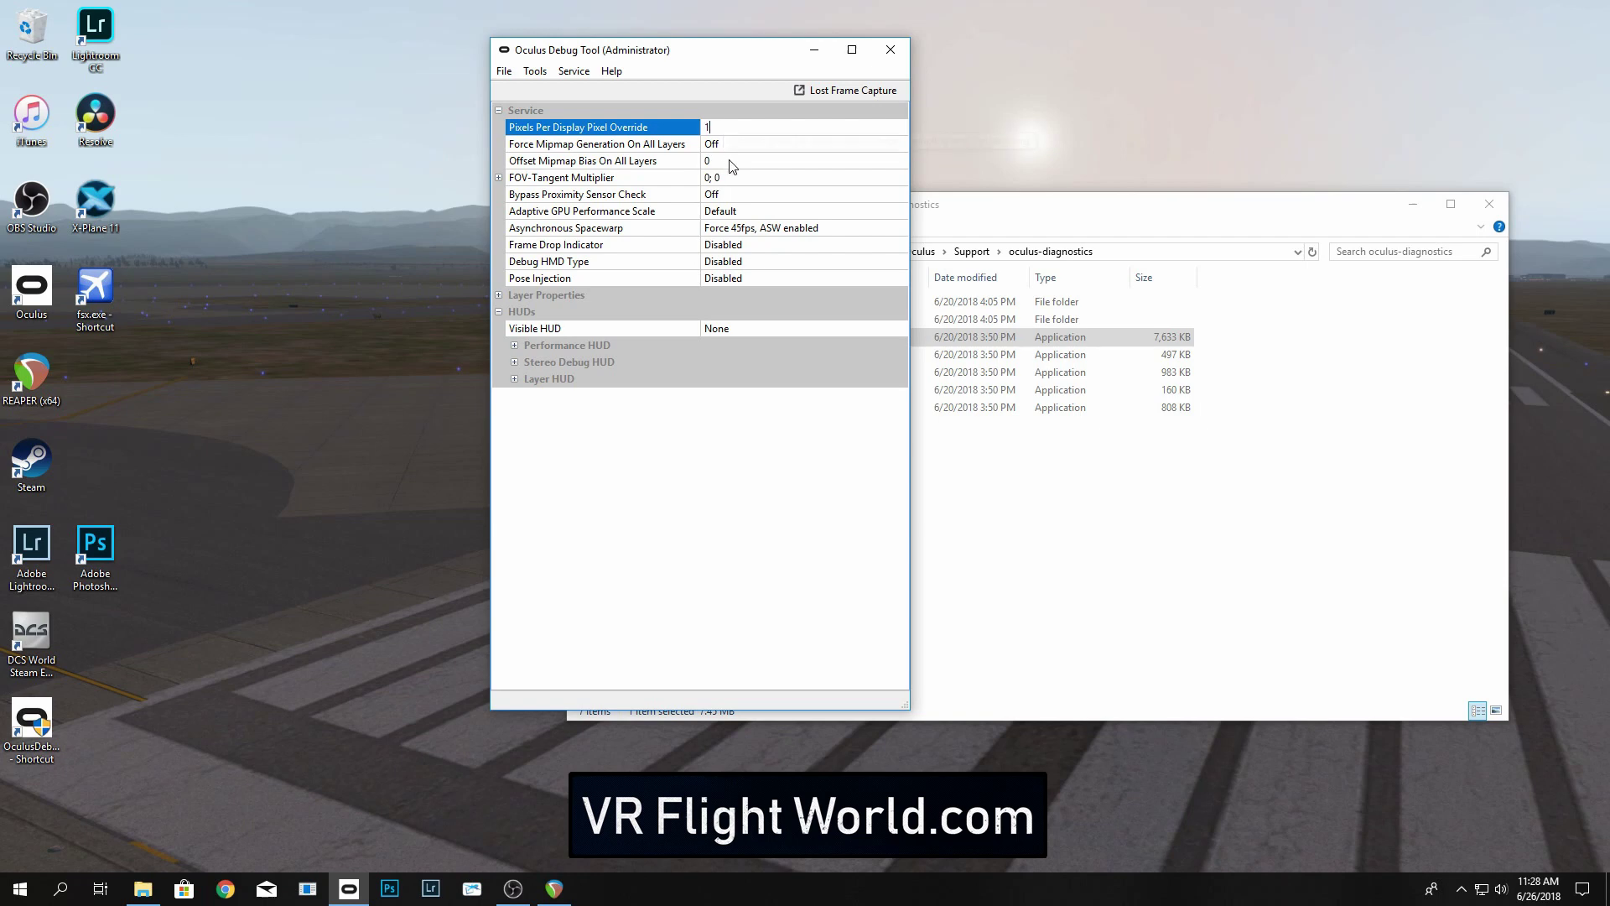
Step: Cycle Asynchronous Spacewarp through Disabled and back to Force 45fps, ASW enabled
click(769, 227)
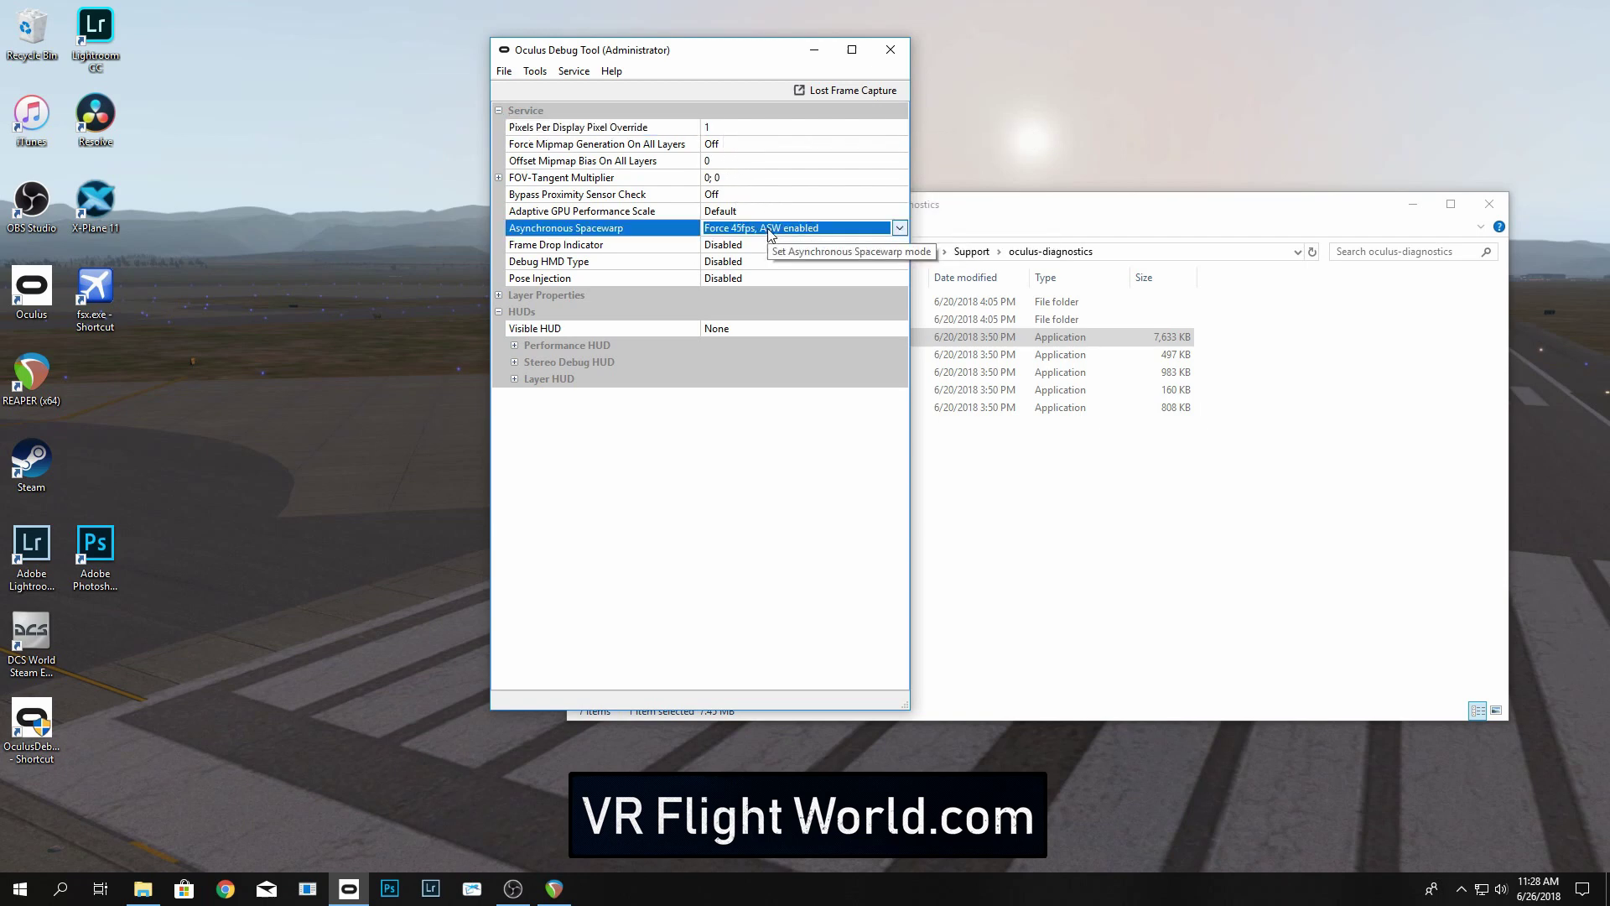
click(770, 245)
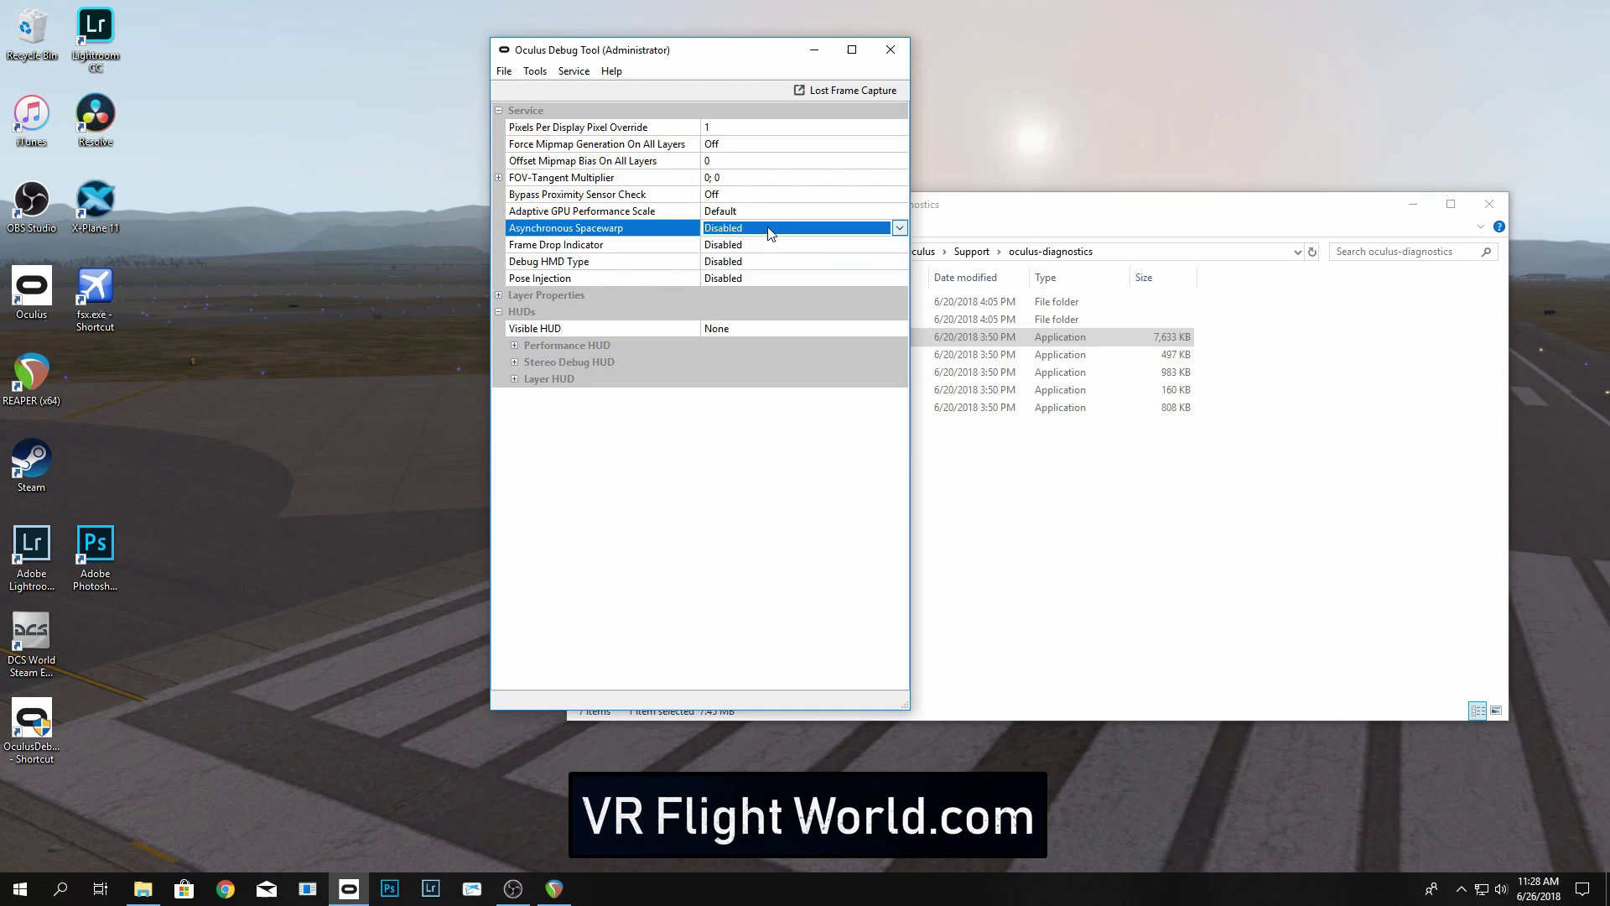
click(767, 228)
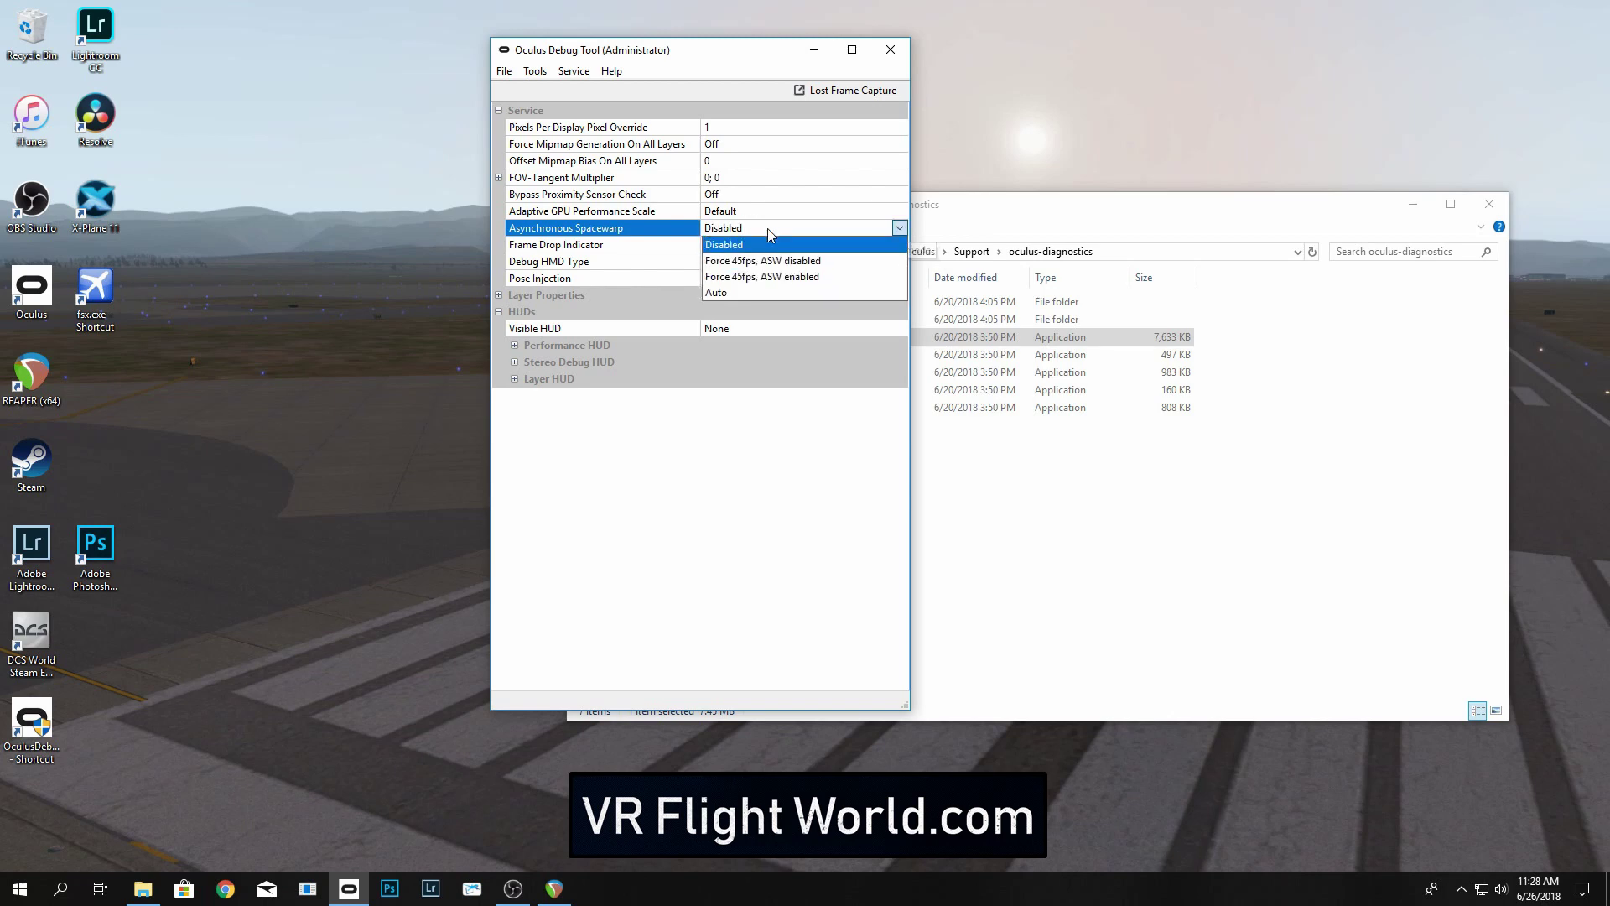
click(781, 283)
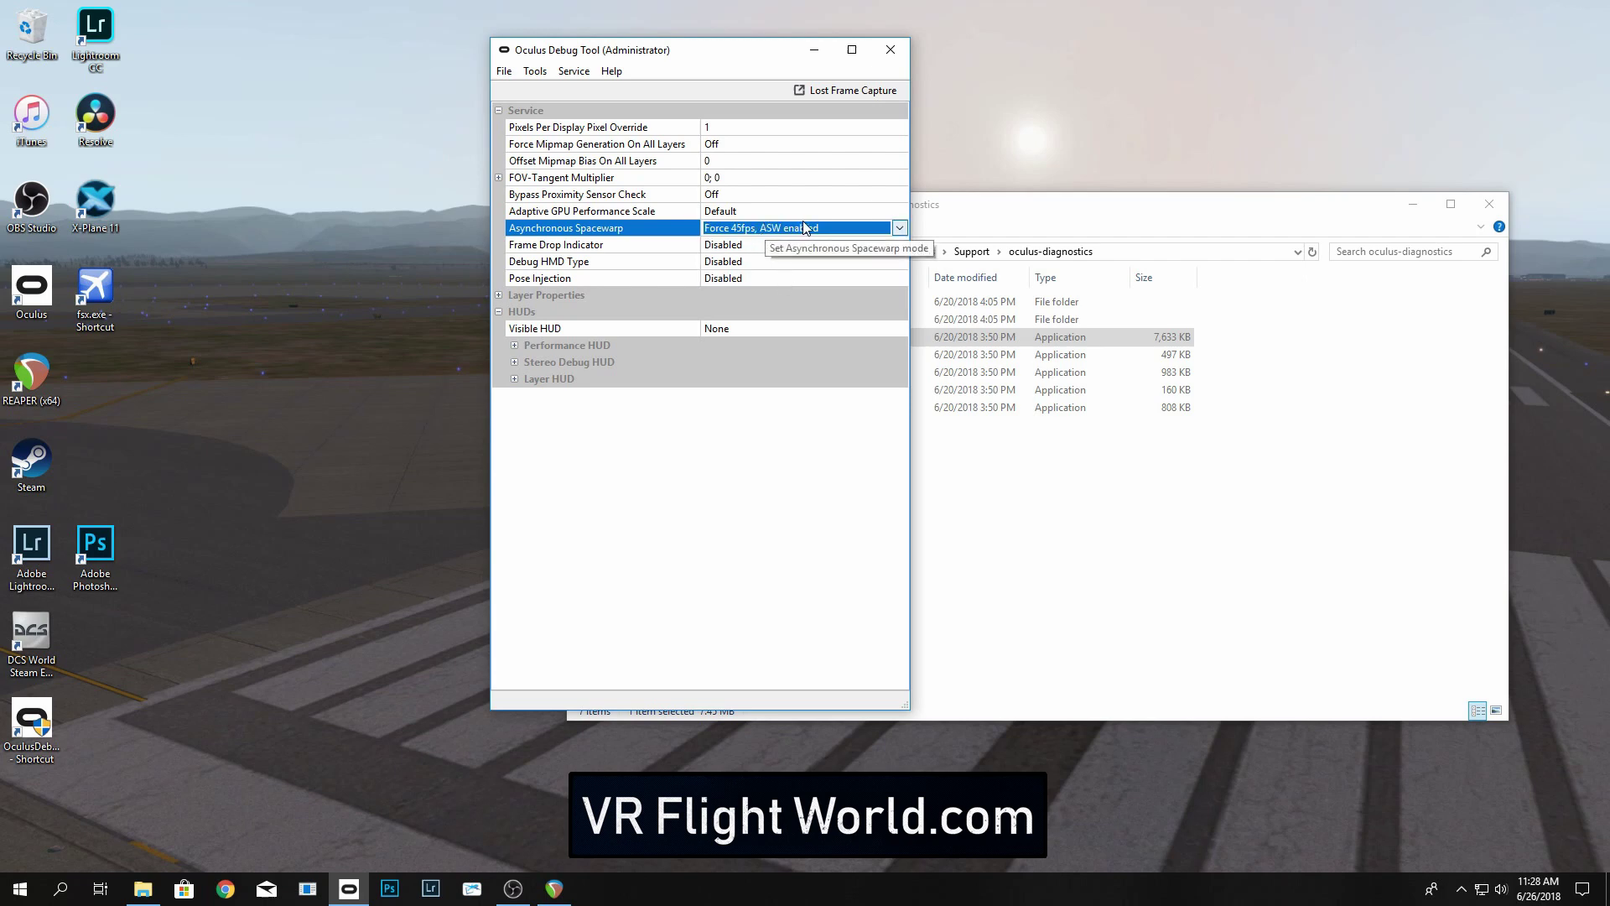